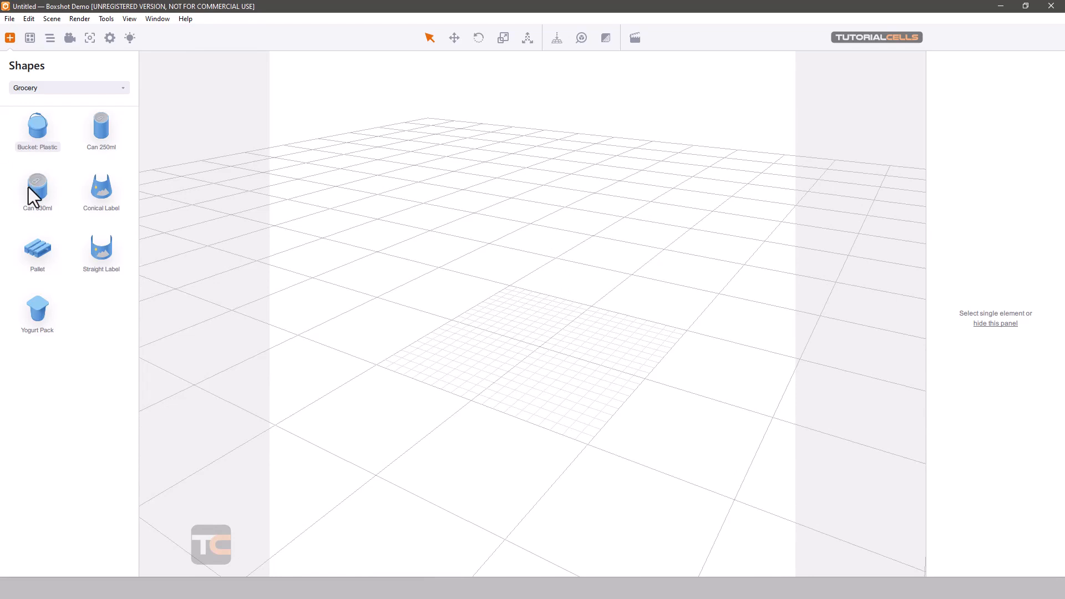
# - Add a Can 330ml from the Grocery shapes to the middle of the scene's grid
pyautogui.moveTo(30, 185); pyautogui.dragTo(538, 333)
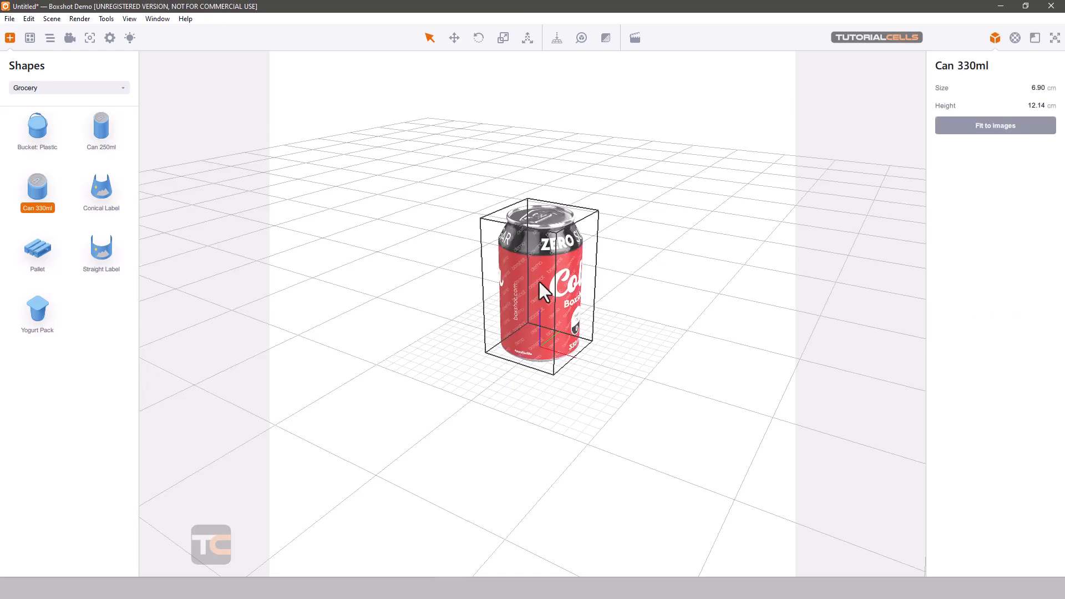
pyautogui.moveTo(545, 204); pyautogui.dragTo(547, 255)
pyautogui.scroll(2, 574, 209)
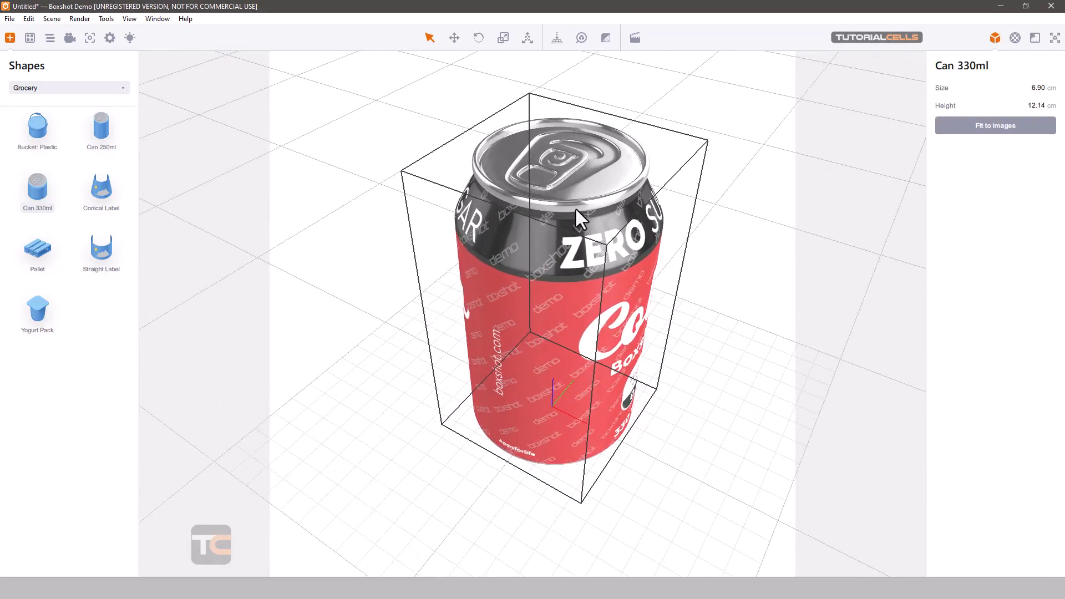
pyautogui.moveTo(574, 208); pyautogui.dragTo(542, 234, button='middle')
# - Examine the can's shape dimensions and its Label material's reflection, surface, transparency and bump parameters
pyautogui.click(1015, 38)
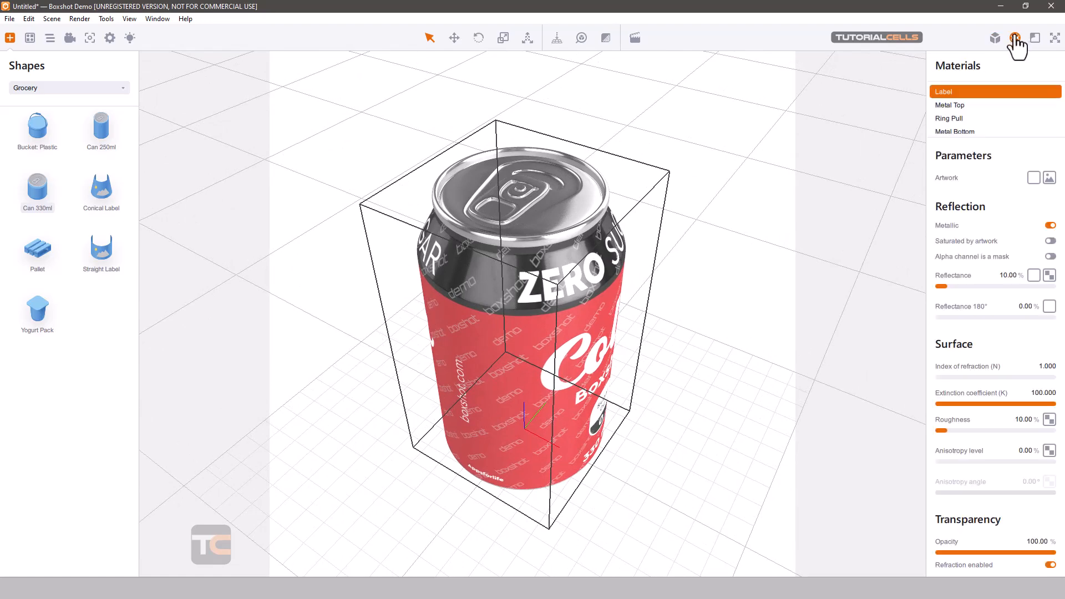
pyautogui.click(994, 39)
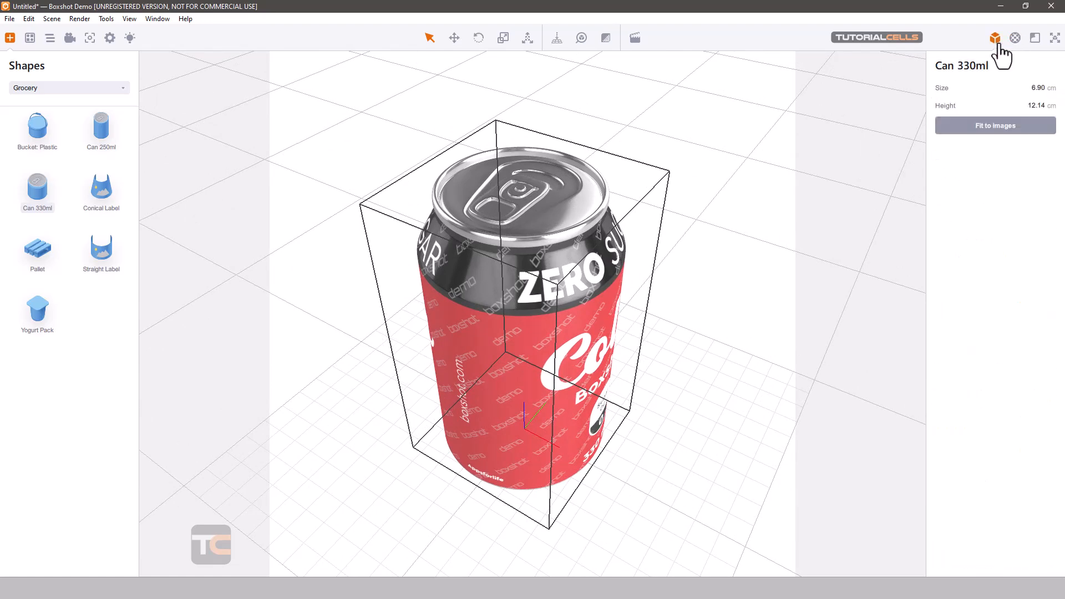
pyautogui.click(1015, 40)
pyautogui.scroll(-7, 942, 211)
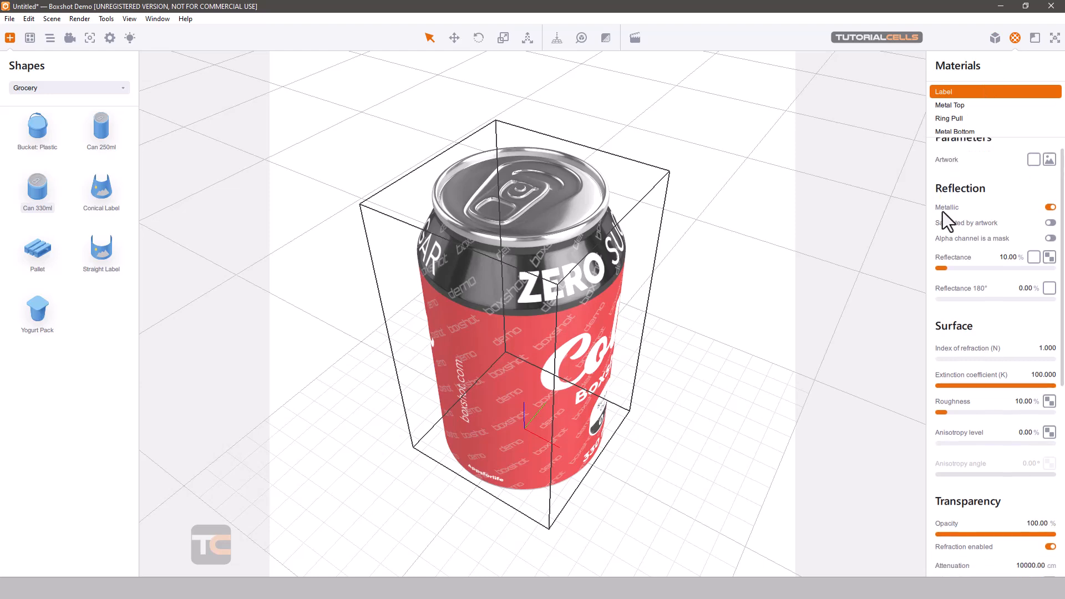
pyautogui.scroll(7, 1003, 388)
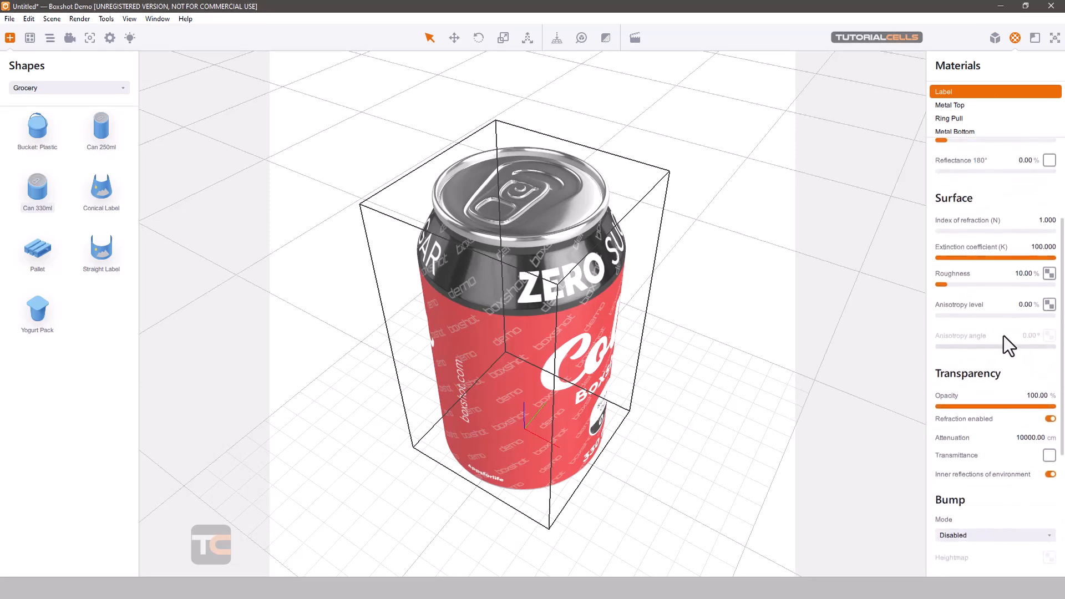
# - Display the Metallic Materials assets and review which other asset categories are available
pyautogui.click(30, 39)
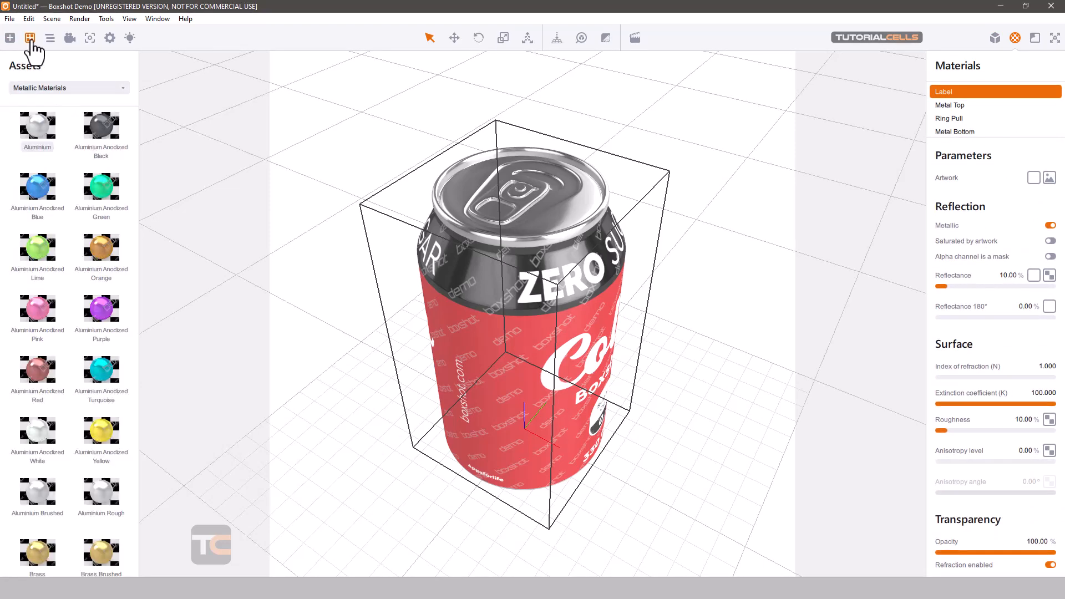
pyautogui.click(53, 85)
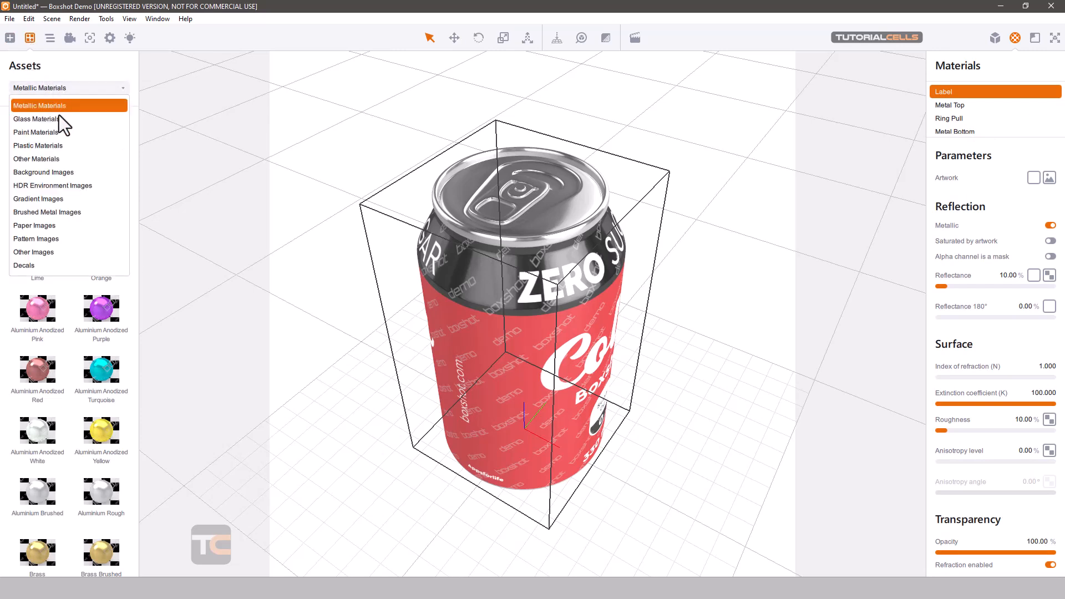
pyautogui.click(184, 212)
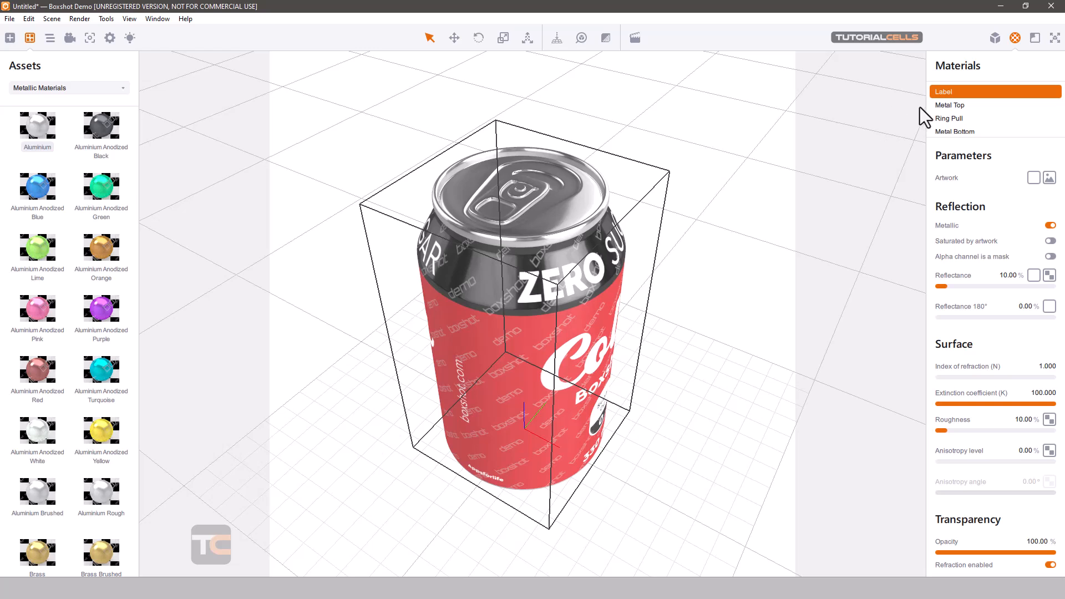
# - Review the material parameters of the can's Metal Top, Ring Pull and Metal Bottom, ending with Label selected
pyautogui.click(951, 105)
pyautogui.click(953, 117)
pyautogui.click(954, 131)
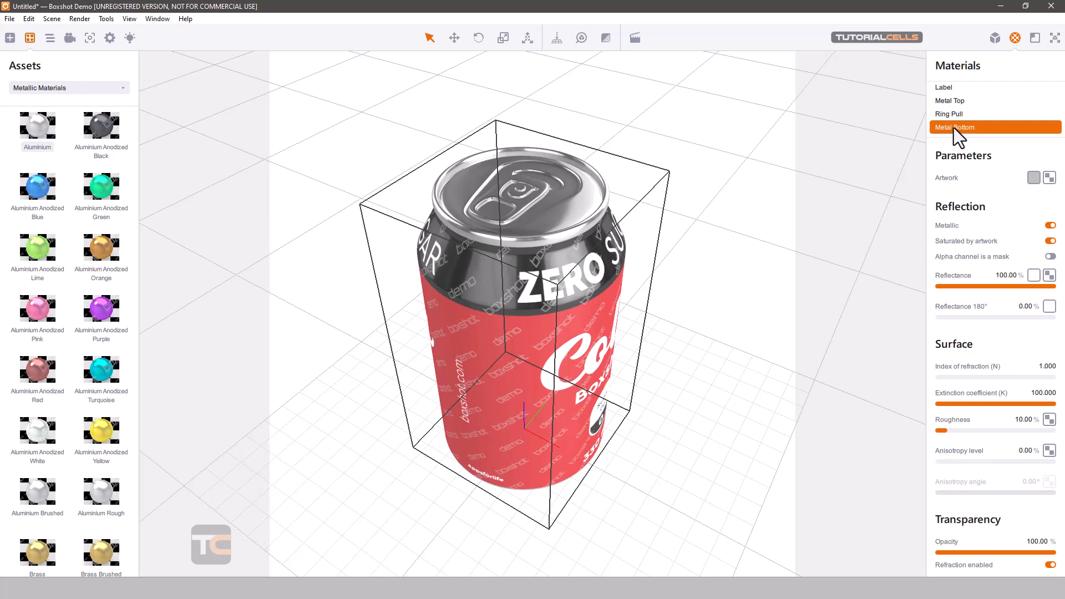
pyautogui.click(941, 90)
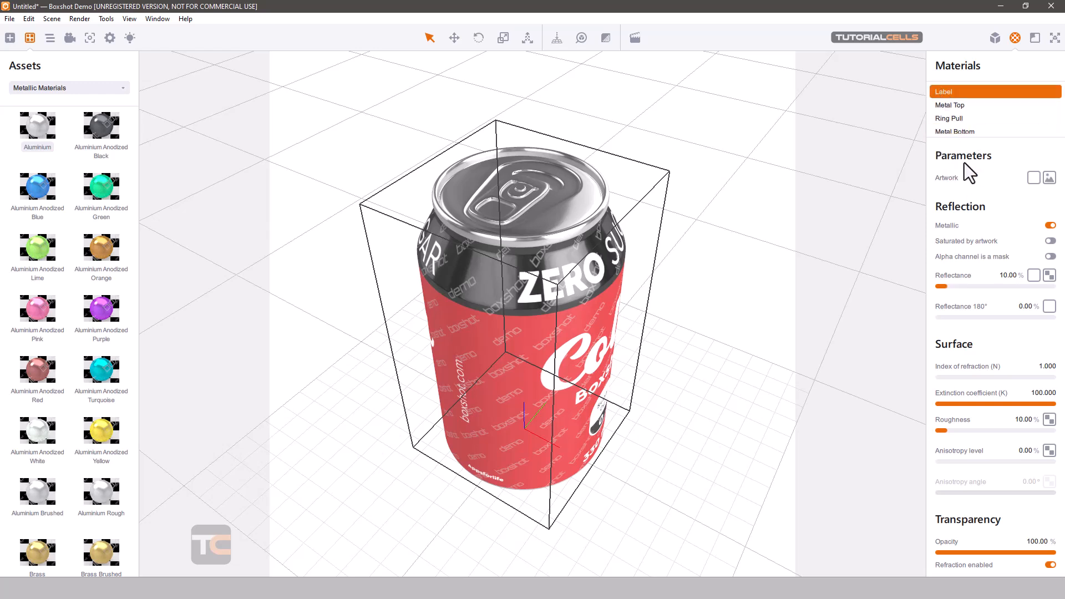
# - Try a red #ff1d1d artwork colour on the can's Label material and set it back to white #ffffff
pyautogui.click(1033, 179)
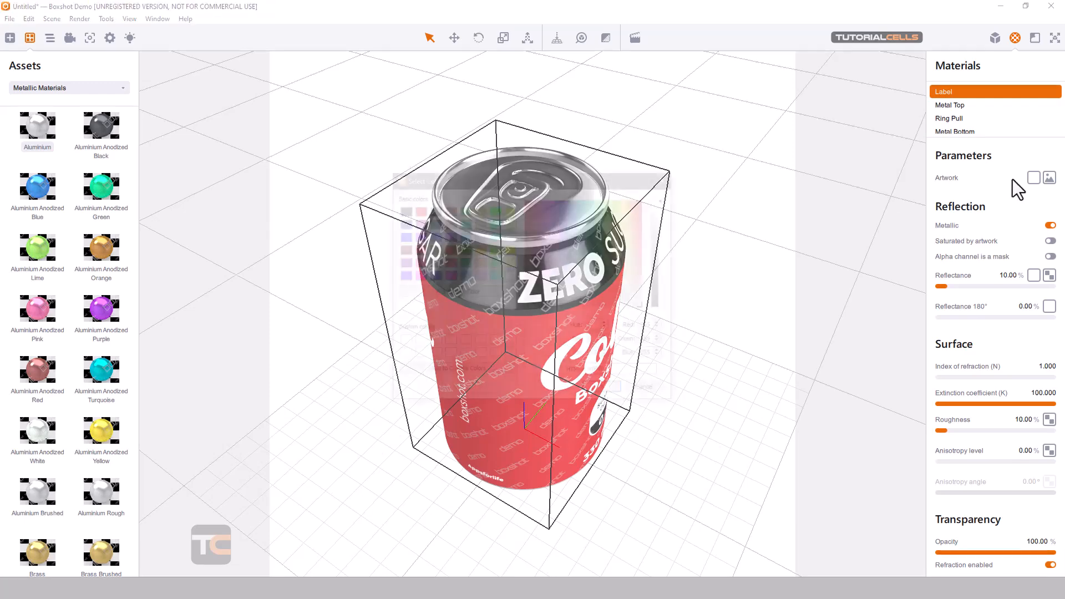
pyautogui.moveTo(641, 213)
pyautogui.mouseDown()
pyautogui.moveTo(633, 207)
pyautogui.moveTo(646, 210)
pyautogui.mouseUp()
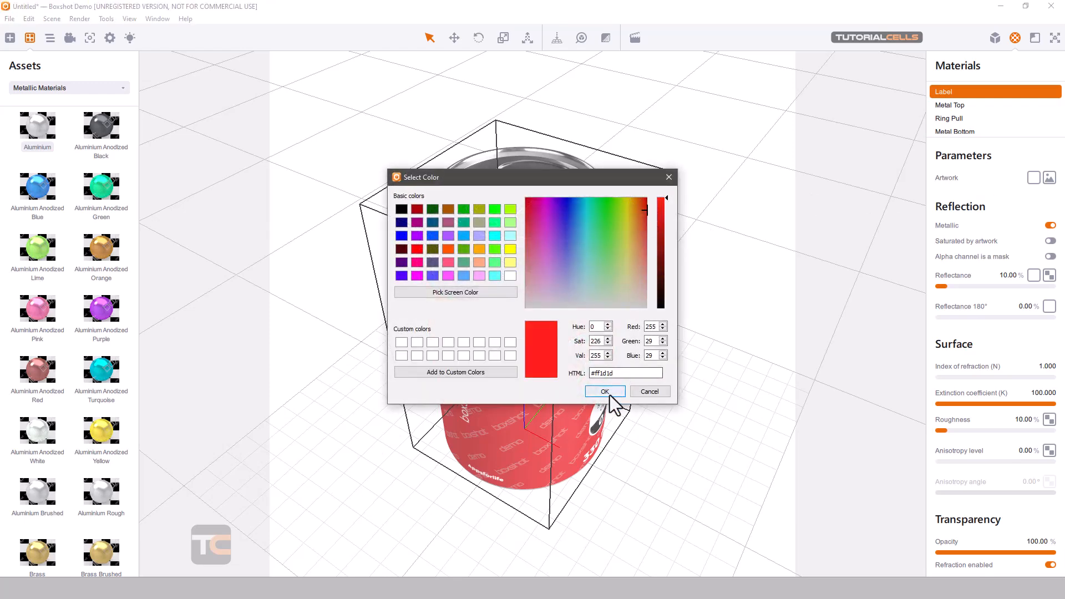
pyautogui.click(605, 391)
pyautogui.click(1033, 178)
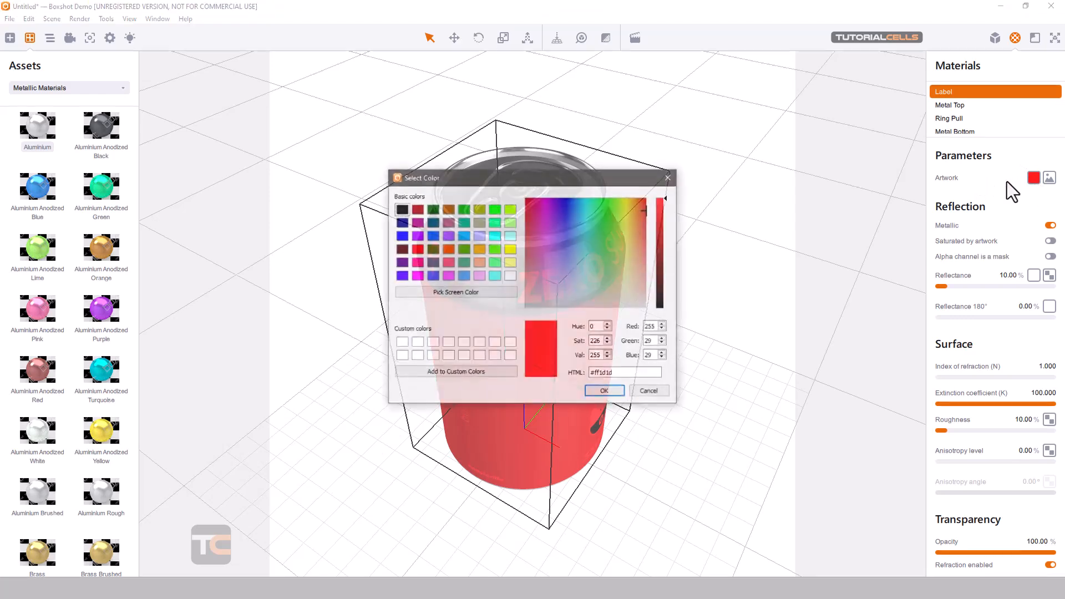
pyautogui.click(484, 342)
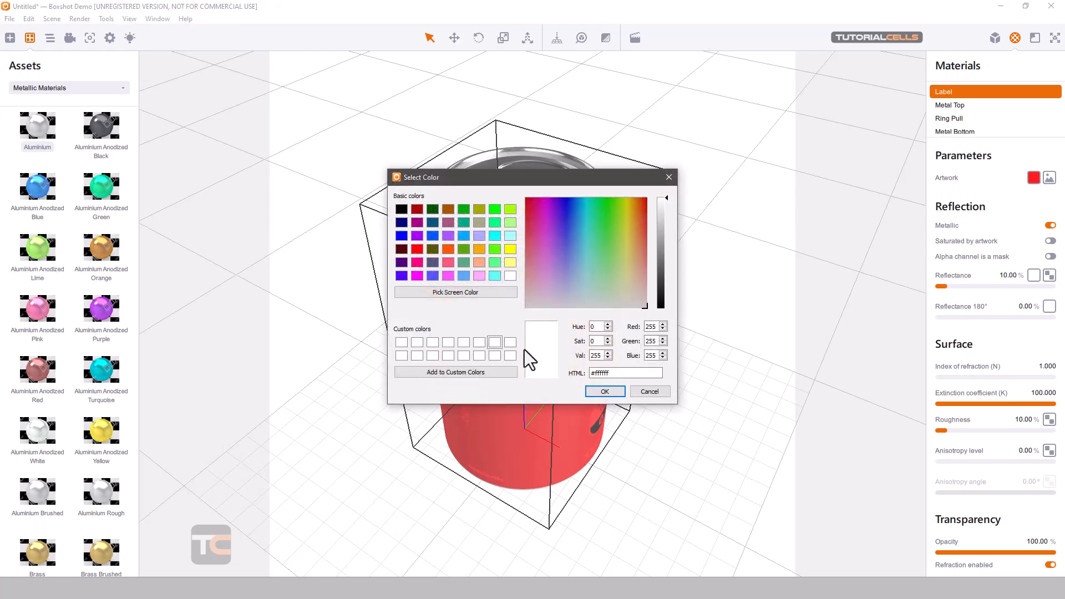
pyautogui.click(605, 391)
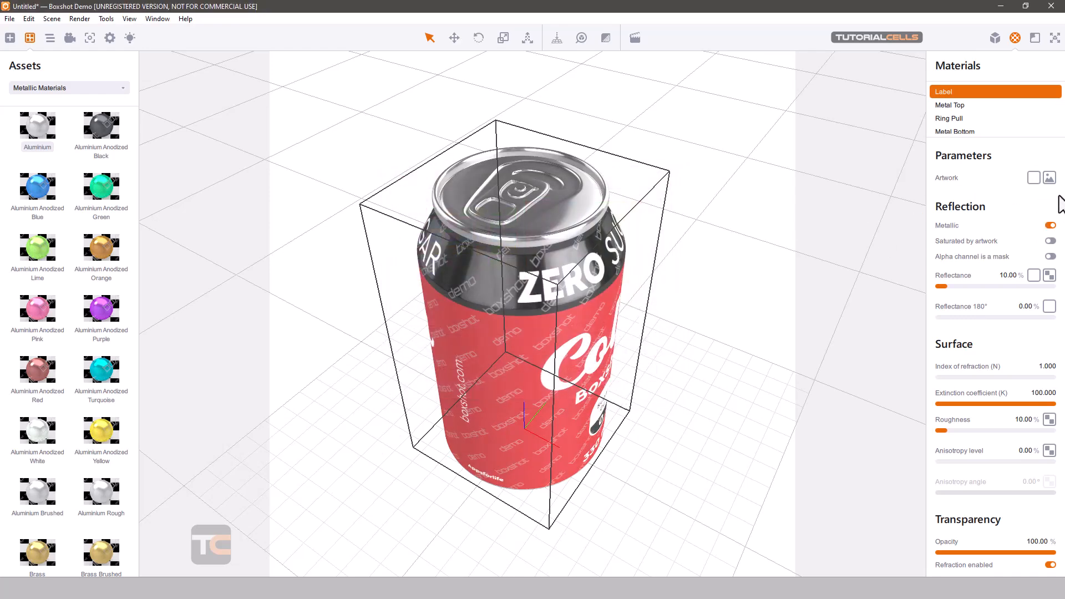
# - Load the Free-Download-Computer-Wallpaper-HD-for-Desktop image as the diffuse texture of the Label artwork
pyautogui.click(1049, 177)
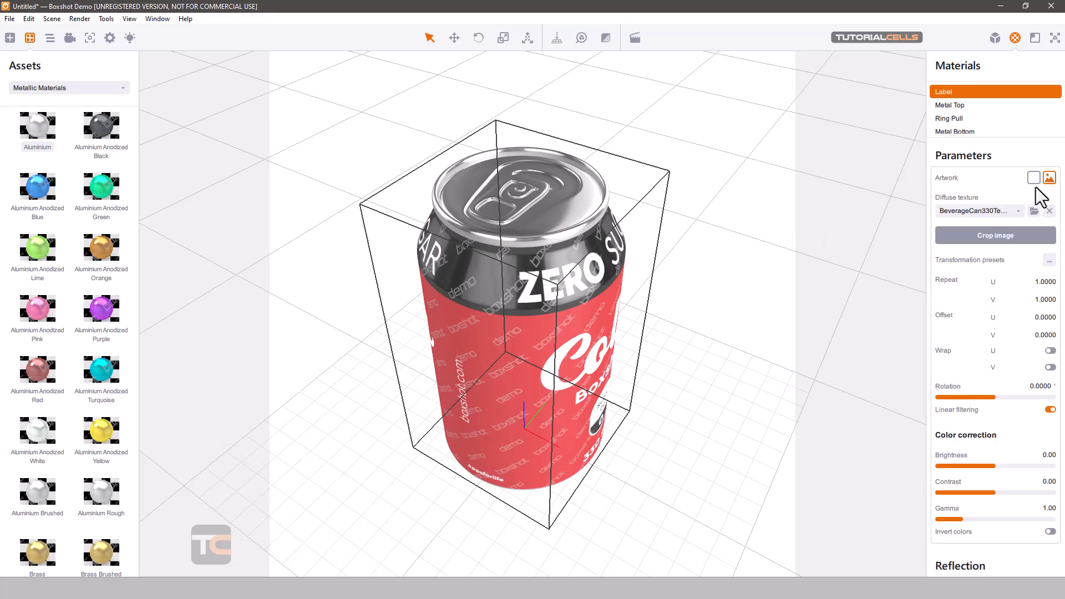
pyautogui.click(971, 240)
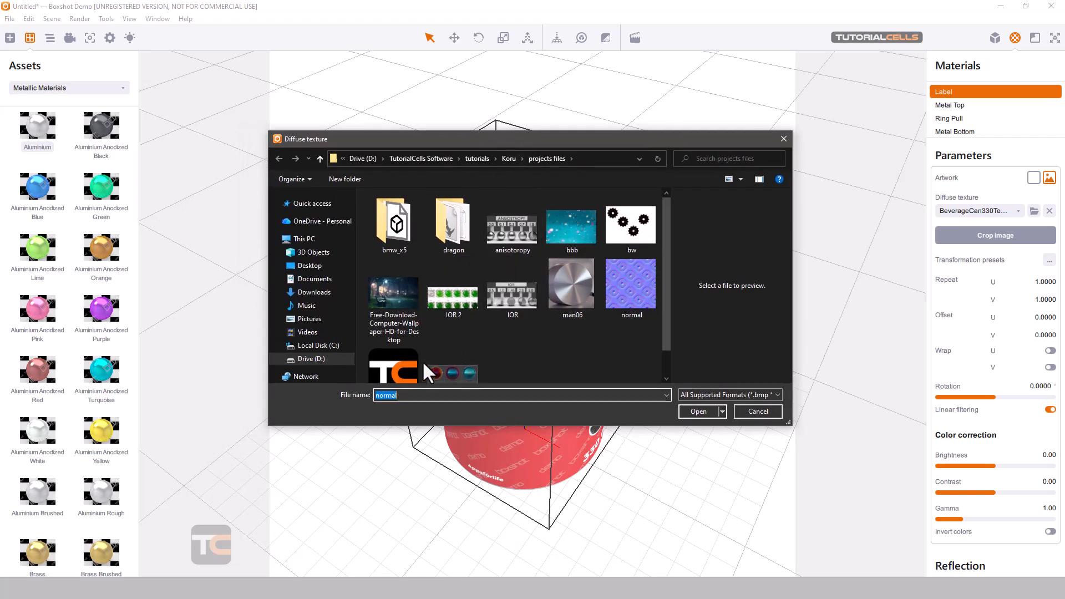
pyautogui.doubleClick(393, 291)
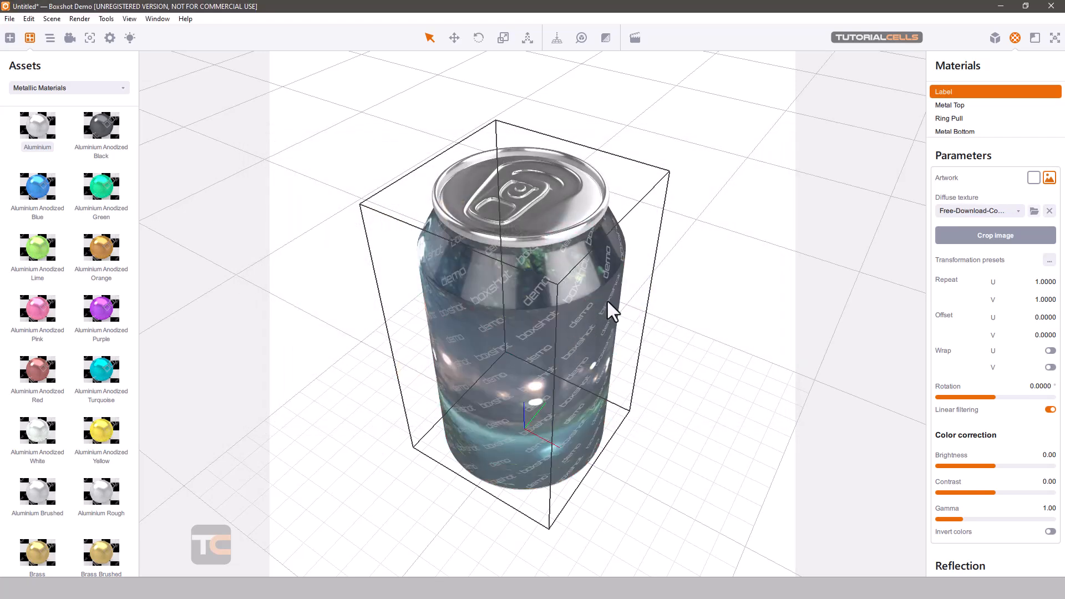
pyautogui.moveTo(604, 303); pyautogui.dragTo(602, 281)
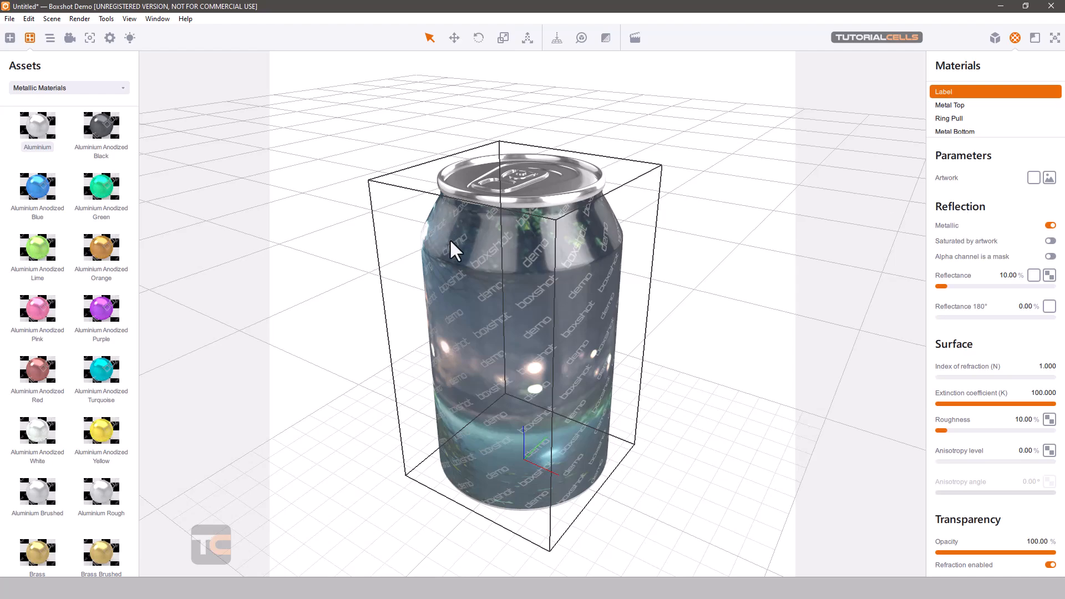
# - Disable the Metallic reflection option on the can's Label material and compare the label with it on and off
pyautogui.moveTo(449, 239); pyautogui.dragTo(498, 149)
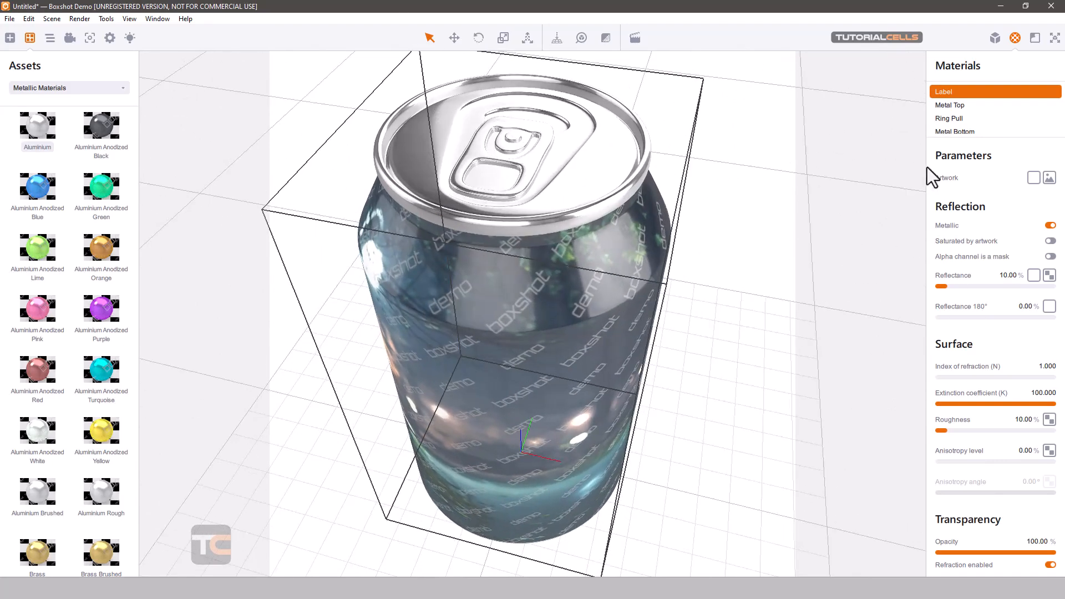
pyautogui.moveTo(669, 265); pyautogui.dragTo(658, 255)
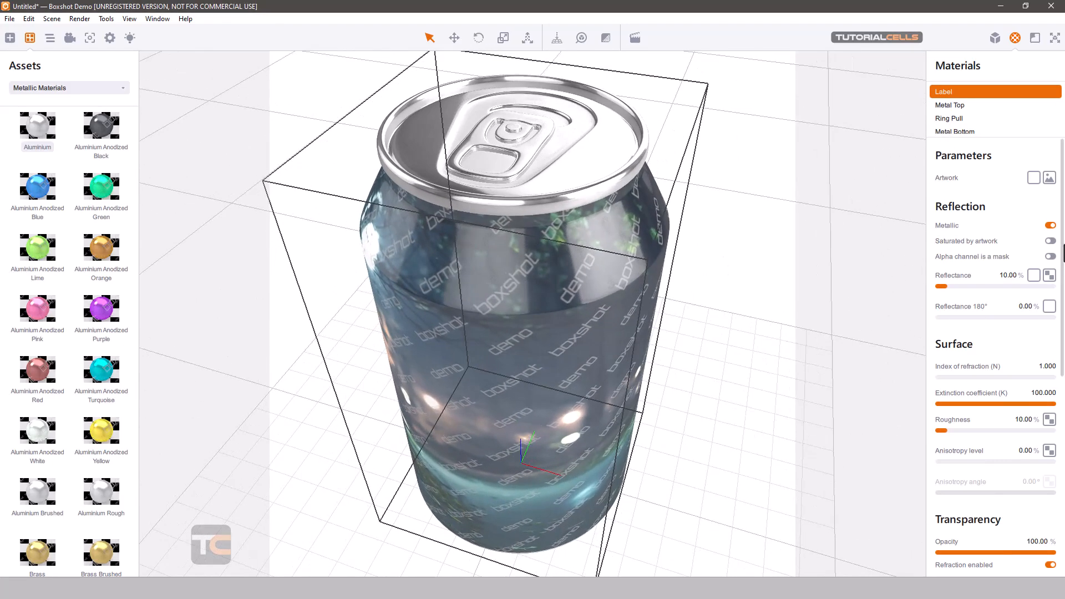
pyautogui.click(1050, 226)
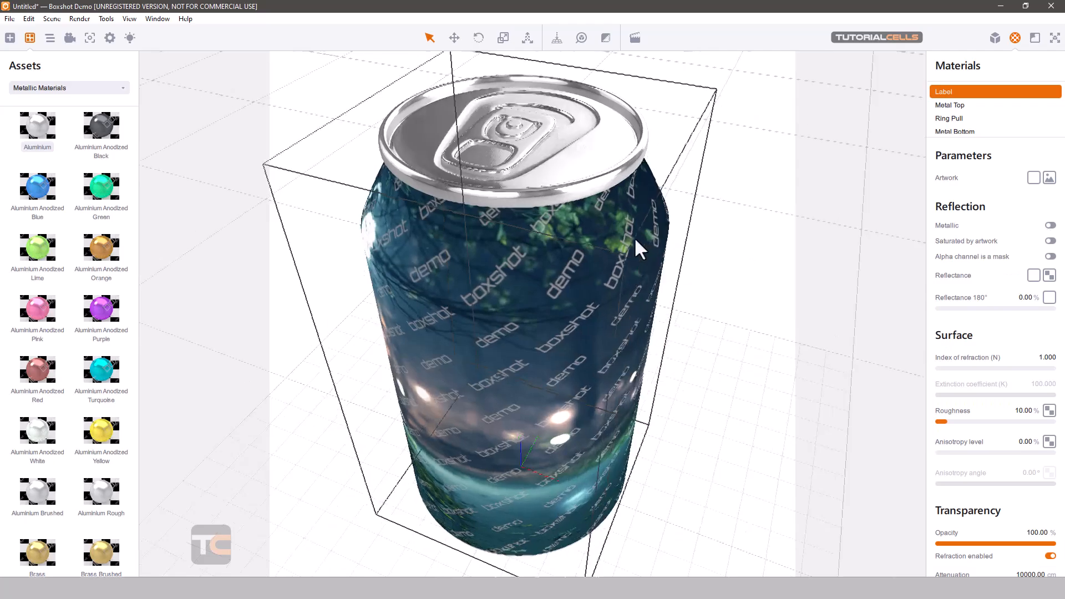
pyautogui.moveTo(634, 238); pyautogui.dragTo(564, 215)
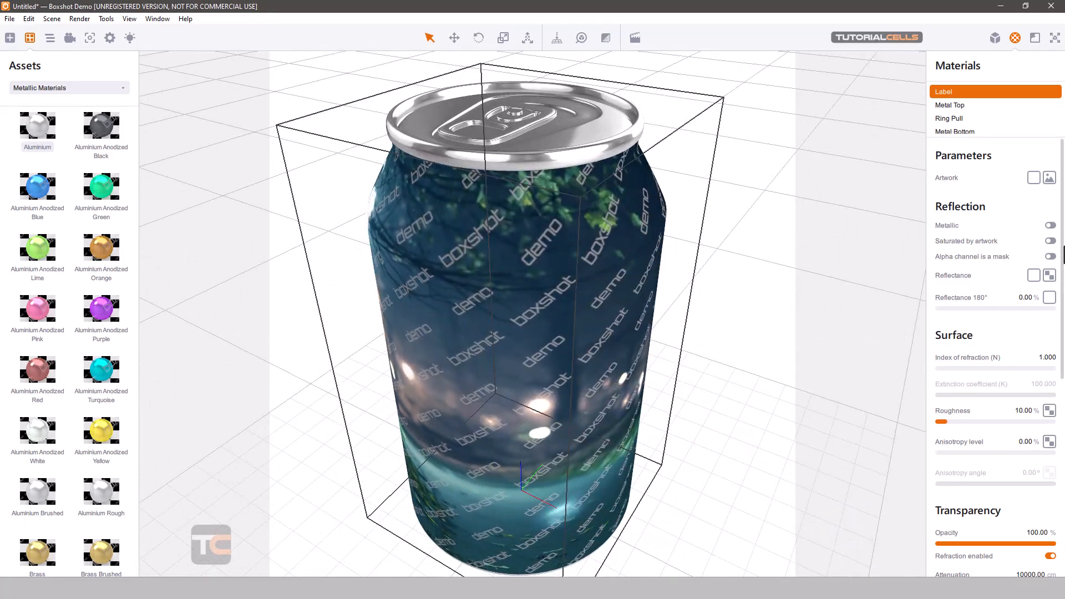
pyautogui.click(1049, 225)
pyautogui.click(1049, 225)
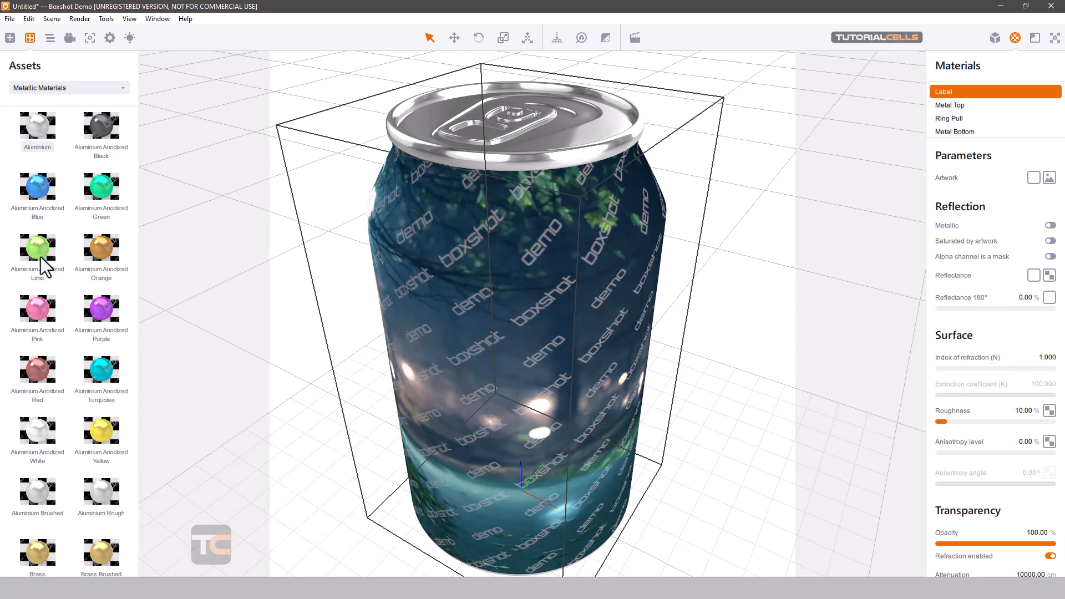
pyautogui.scroll(-7, 52, 215)
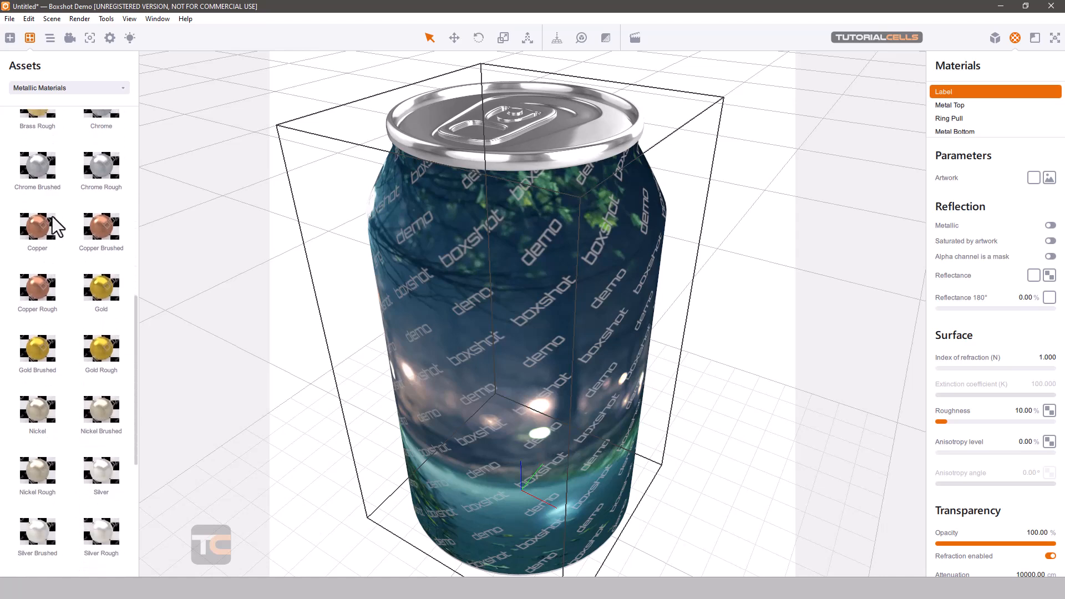
pyautogui.scroll(10, 57, 226)
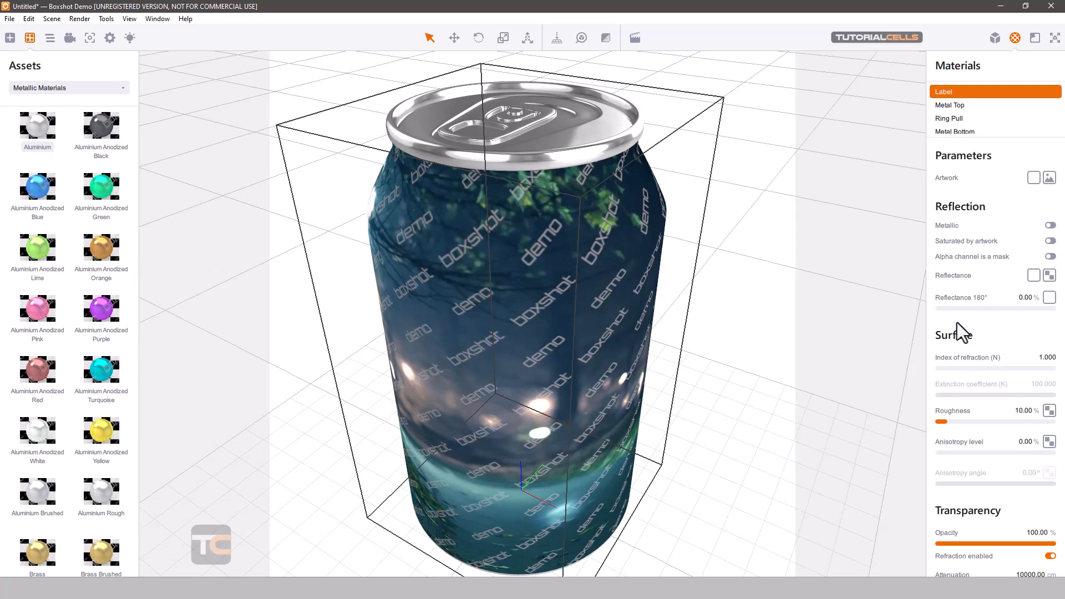
# - Set the Metal Top material's roughness to about 6.88% and its anisotropy level to about 26.61%
pyautogui.moveTo(672, 246); pyautogui.dragTo(618, 205)
pyautogui.click(940, 106)
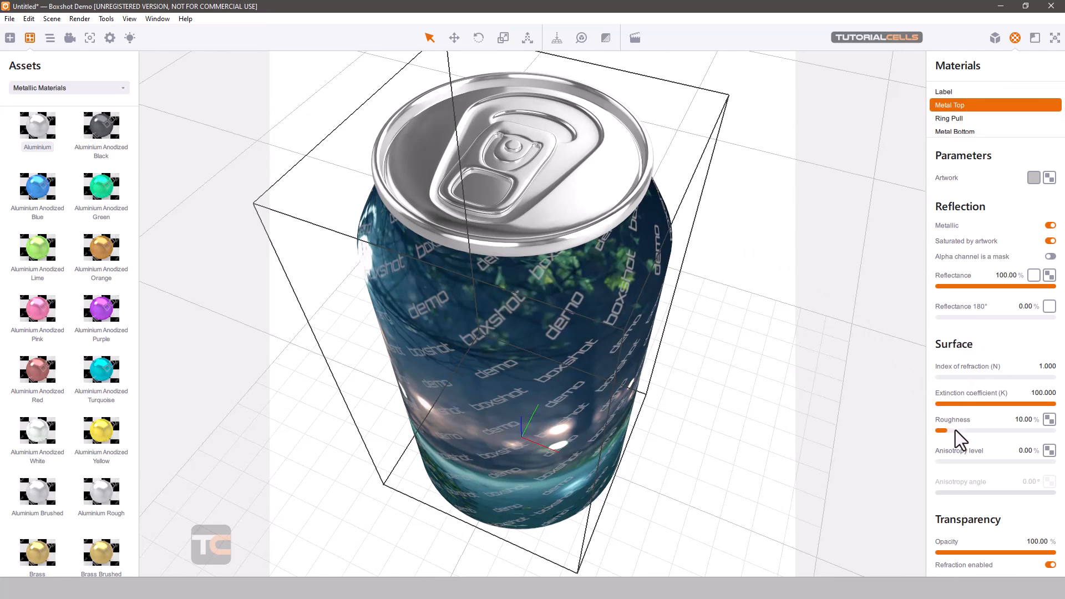
pyautogui.moveTo(955, 431); pyautogui.dragTo(1000, 427)
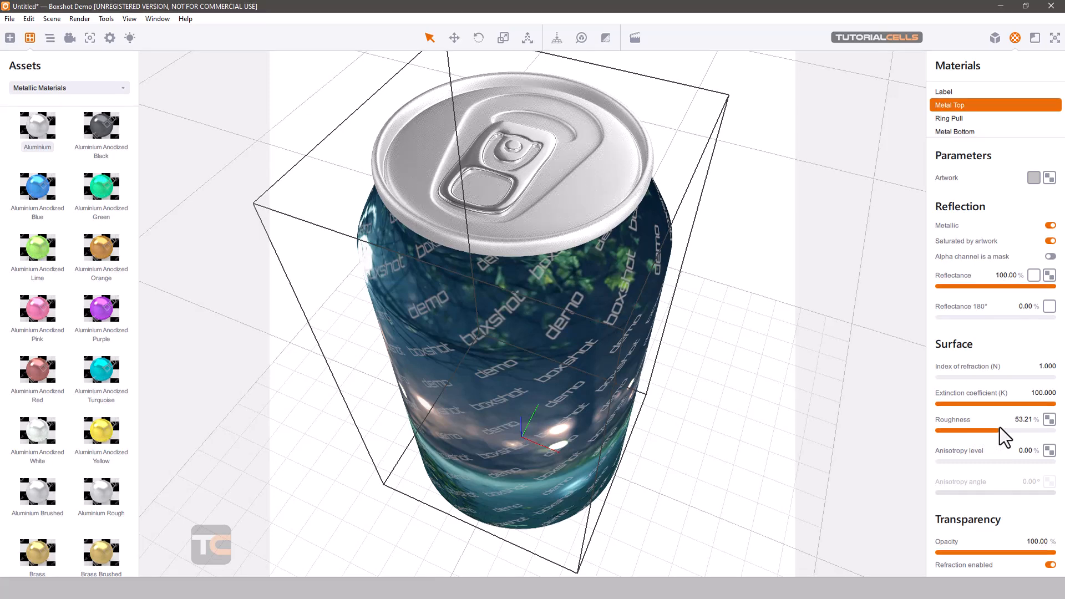
pyautogui.click(942, 430)
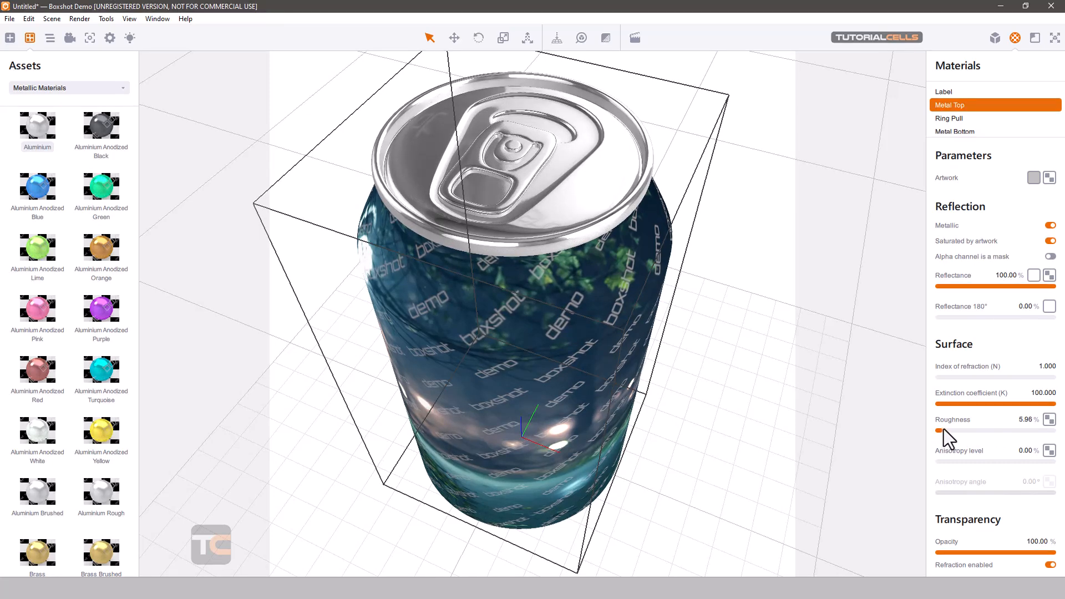
pyautogui.moveTo(943, 429); pyautogui.dragTo(963, 464)
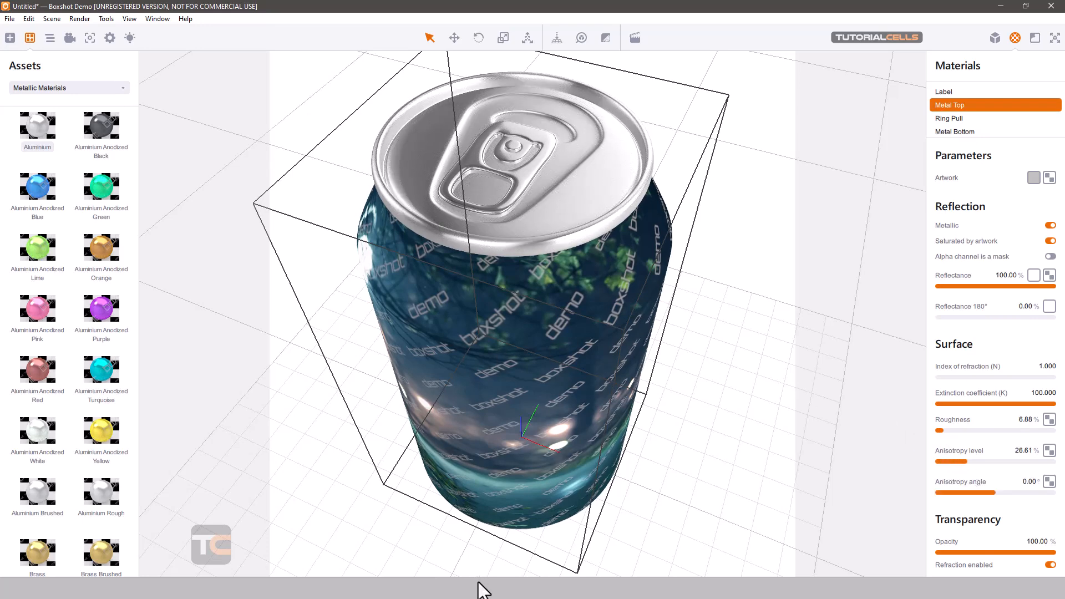
# - Switch to File Explorer, view the man06 brushed-metal image as an anisotropy reference, and return to the Metal Top surface parameters
pyautogui.click(481, 587)
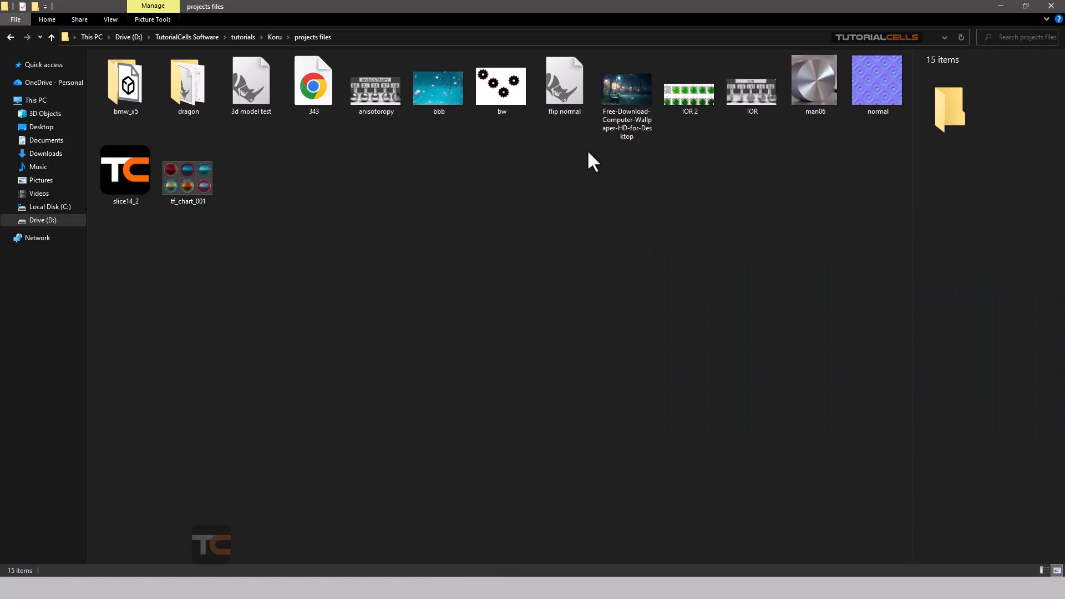
pyautogui.click(818, 78)
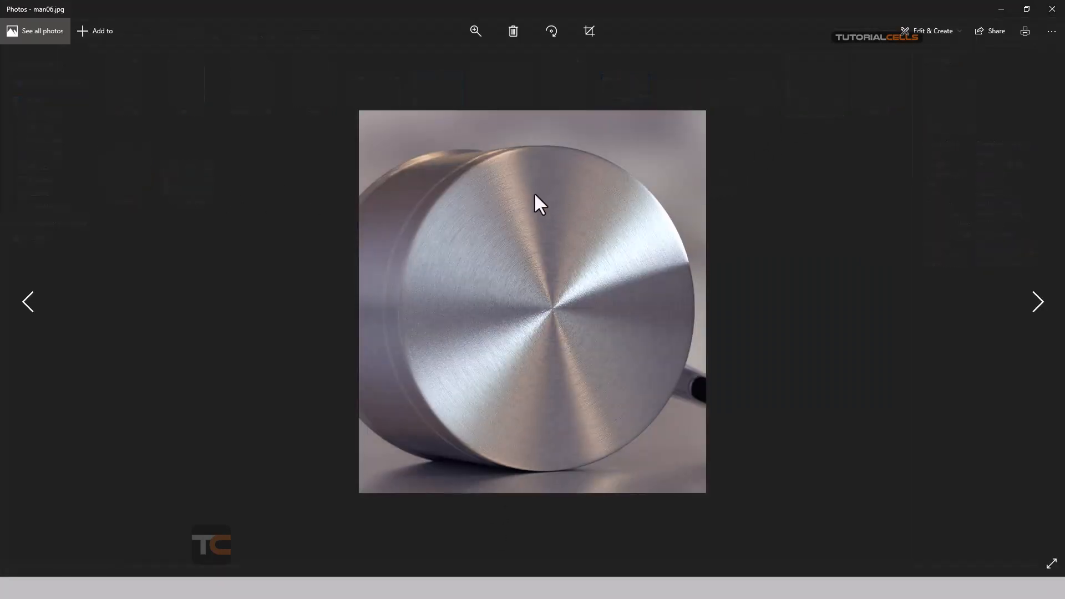
pyautogui.click(1052, 9)
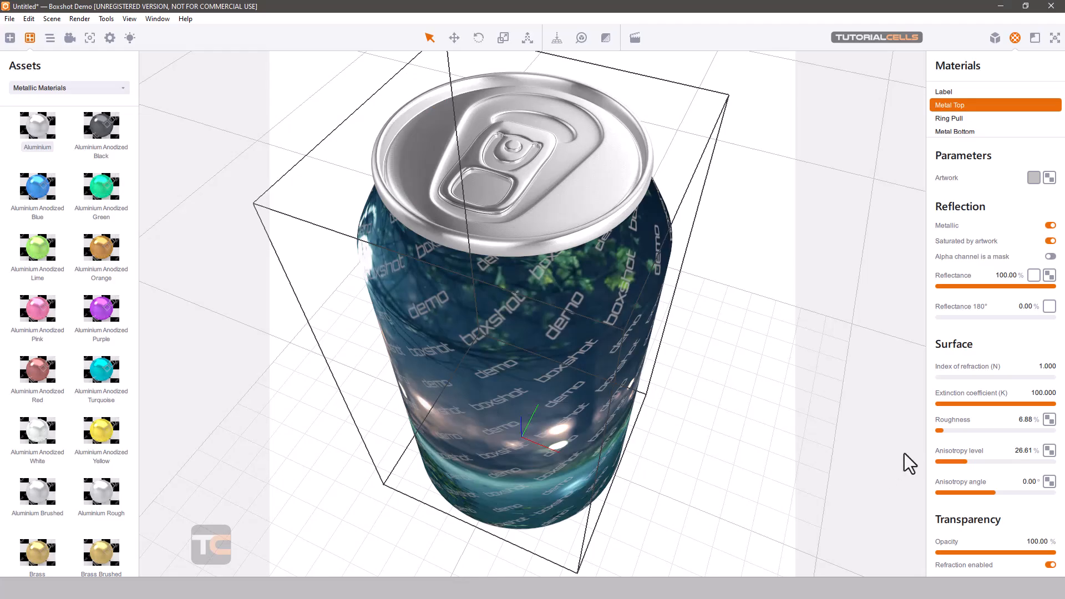
pyautogui.scroll(-3, 972, 455)
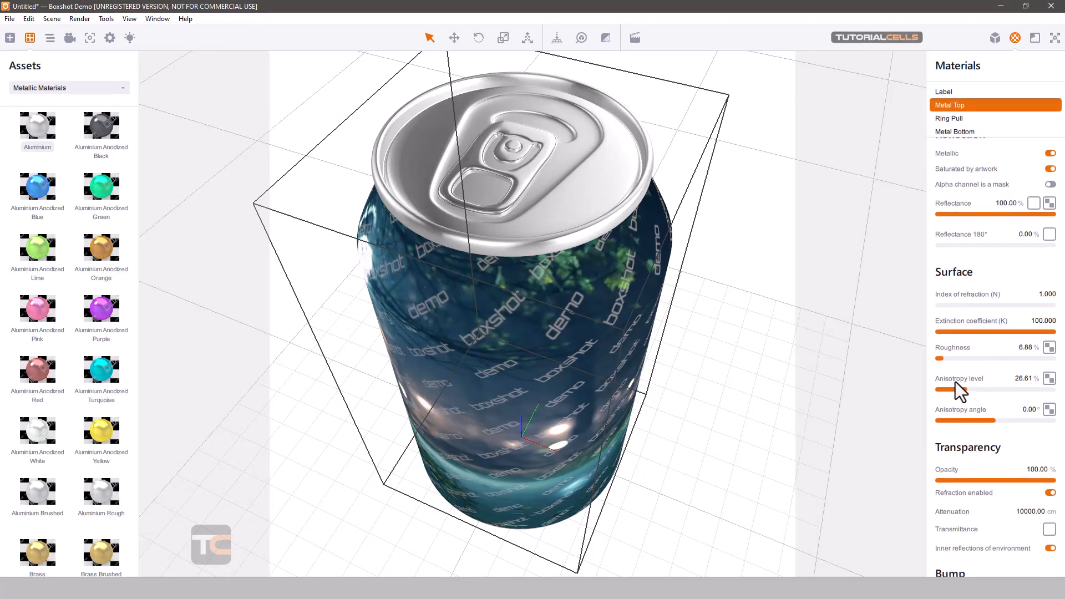
pyautogui.scroll(-3, 973, 417)
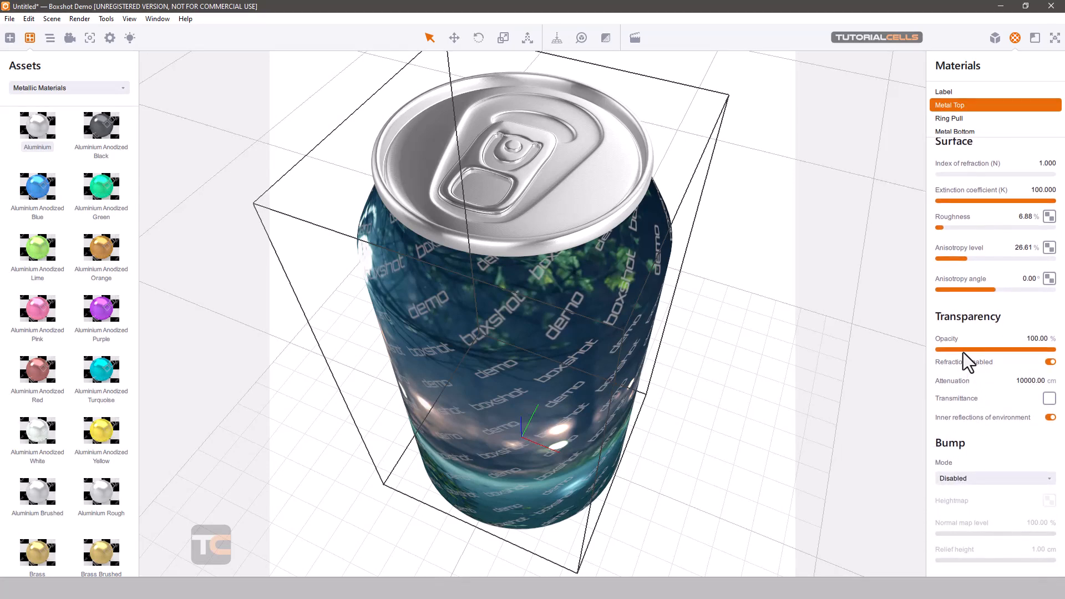
pyautogui.scroll(-3, 41, 288)
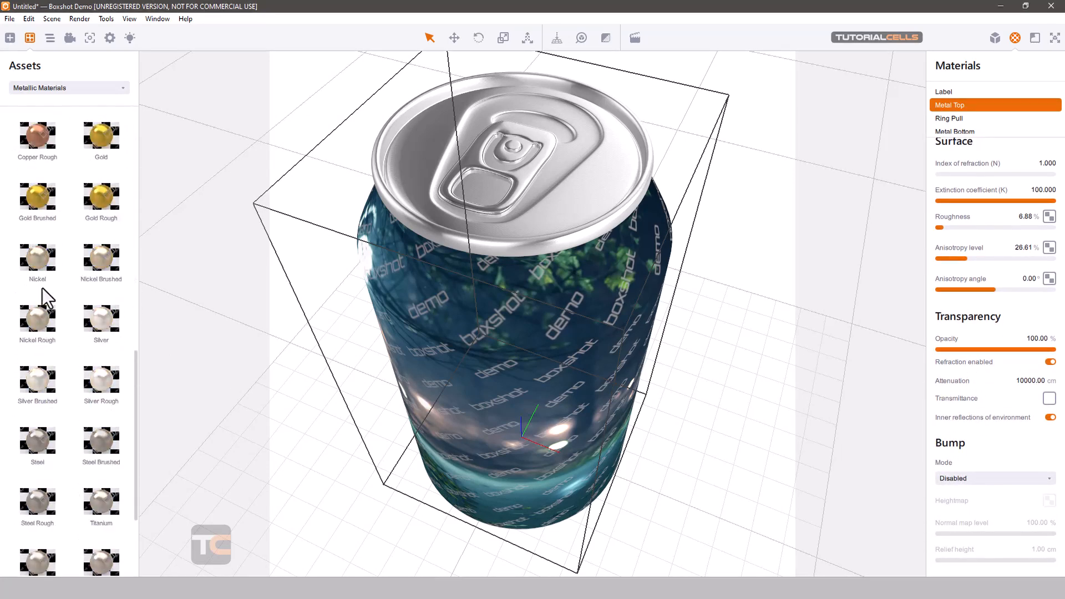
pyautogui.scroll(3, 43, 287)
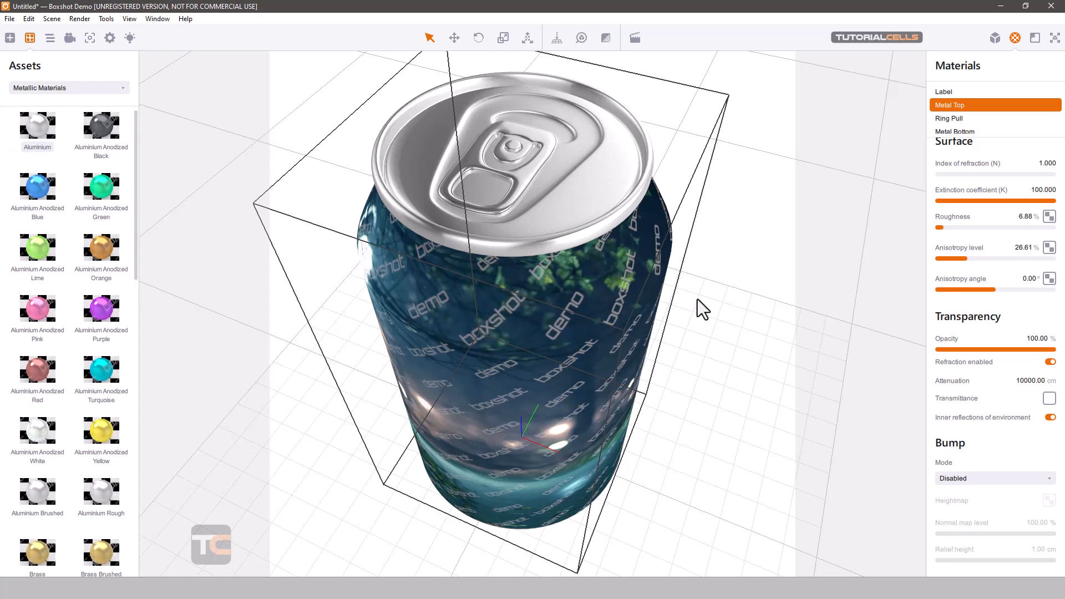
pyautogui.scroll(-2, 659, 291)
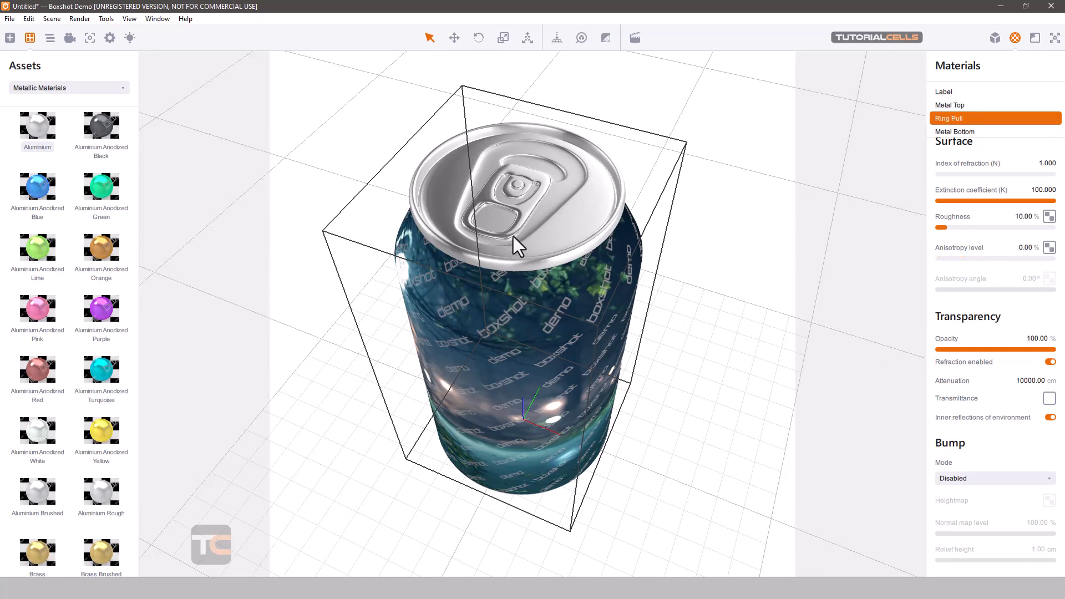
# - Delete the can and place a Torus Knot from the Simple Shapes category in the scene
pyautogui.press('Delete')
pyautogui.click(9, 39)
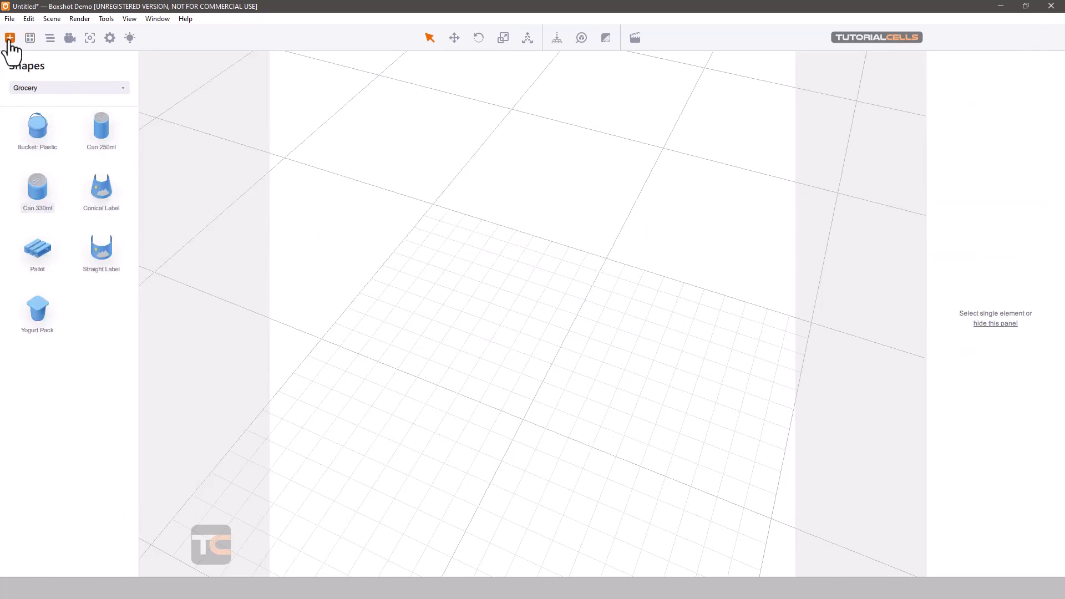
pyautogui.click(25, 89)
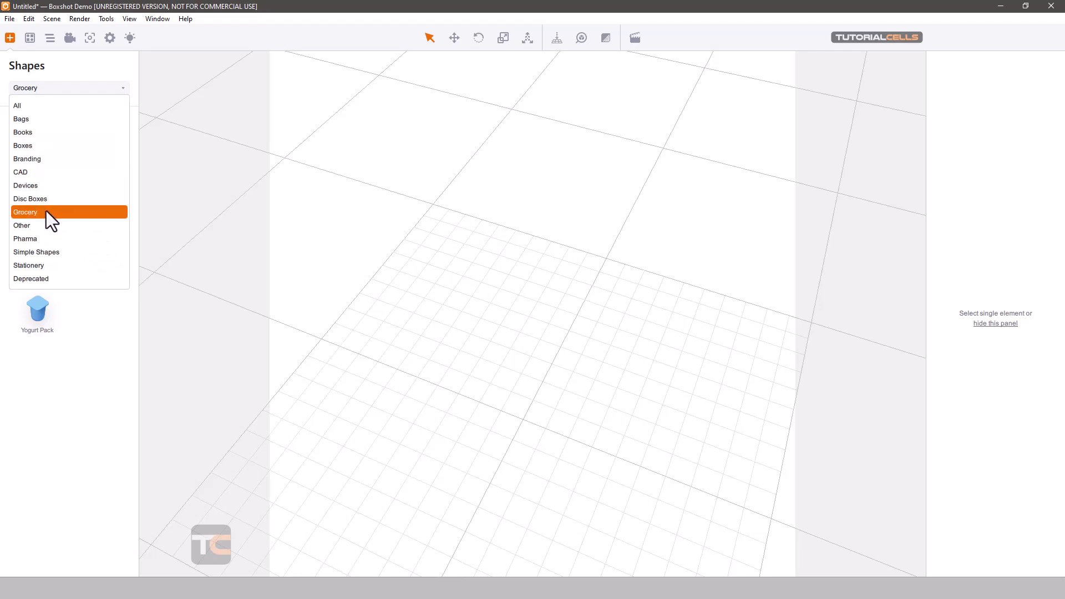
pyautogui.click(44, 253)
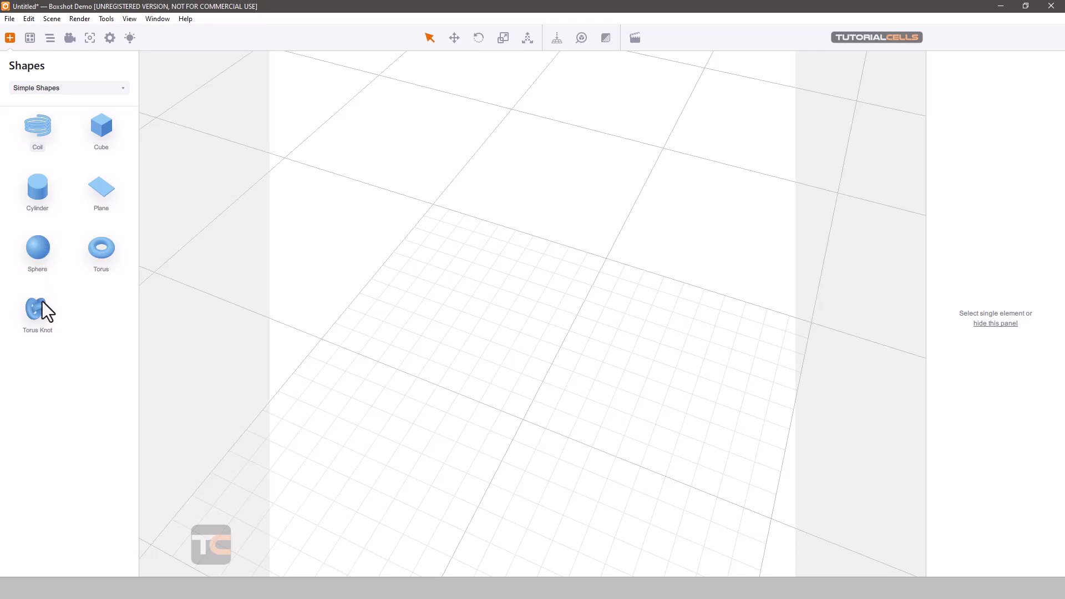
pyautogui.moveTo(40, 307); pyautogui.dragTo(547, 361)
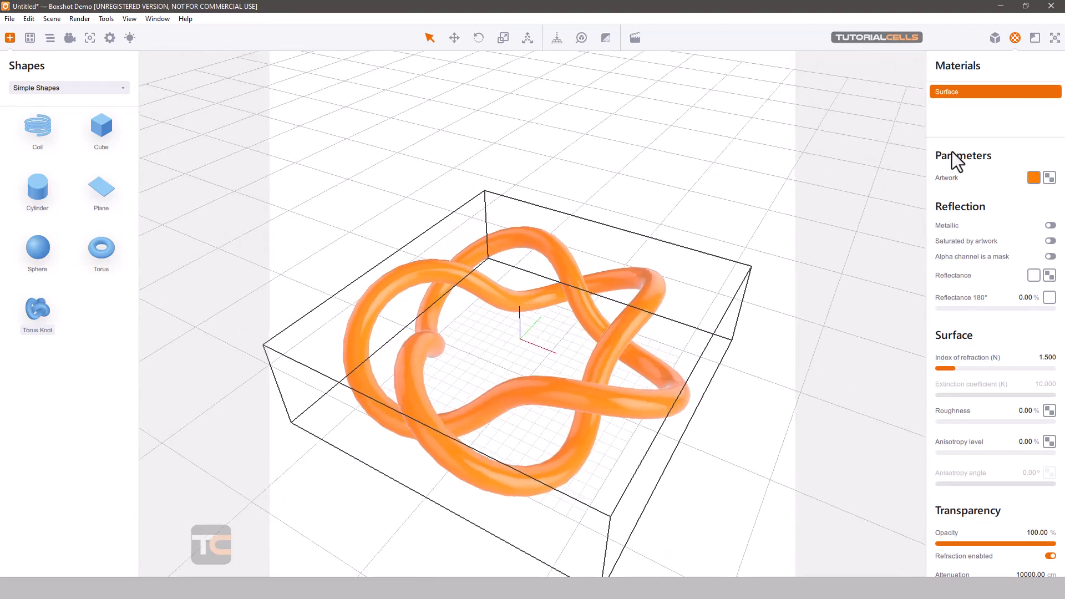
# - Set the torus knot's Turns #1 to 3 and Turns #2 to 4, and inspect the reshaped knot up close
pyautogui.click(994, 38)
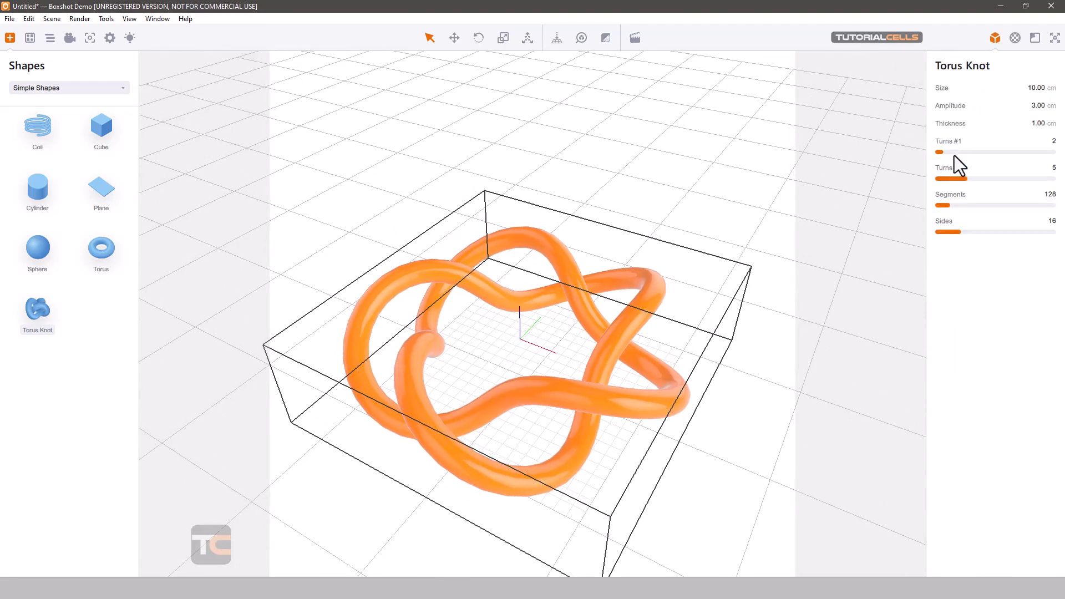
pyautogui.moveTo(954, 155); pyautogui.dragTo(963, 179)
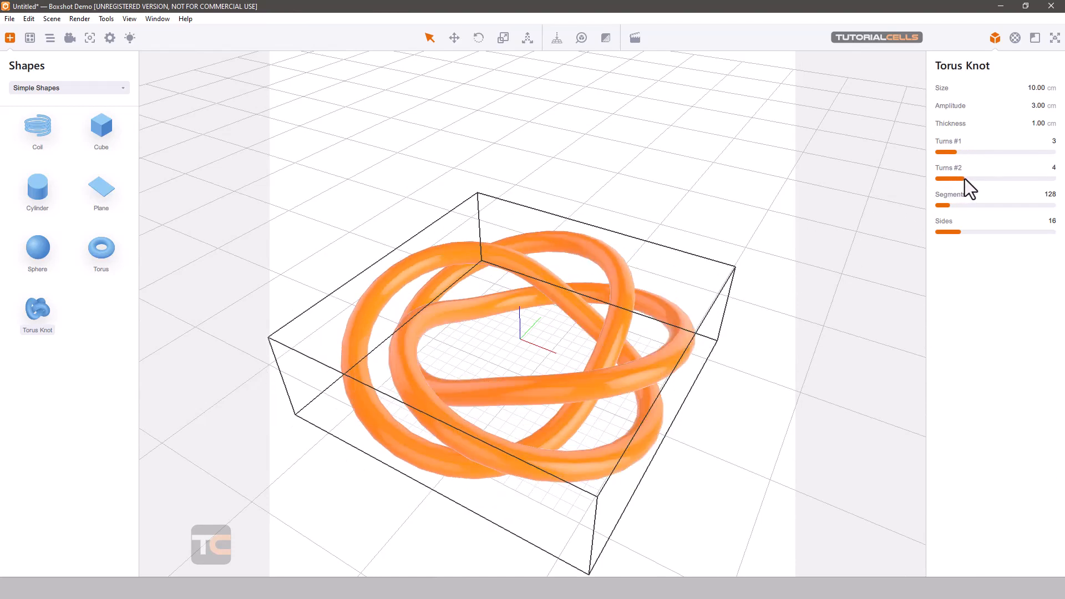
pyautogui.scroll(2, 630, 314)
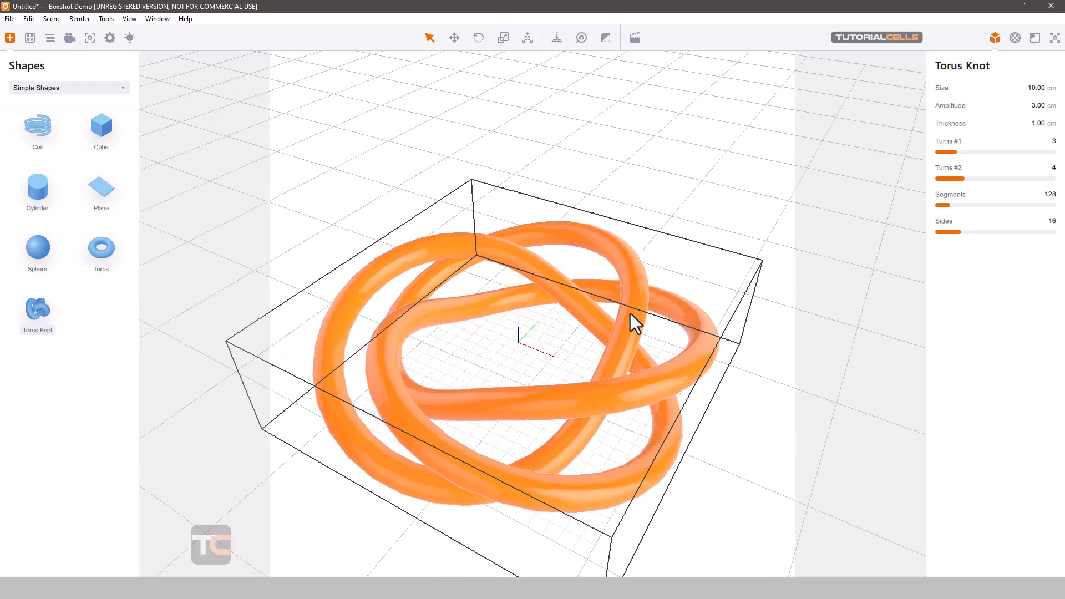
pyautogui.scroll(2, 644, 300)
pyautogui.moveTo(625, 284); pyautogui.dragTo(649, 202, button='middle')
pyautogui.scroll(1, 620, 241)
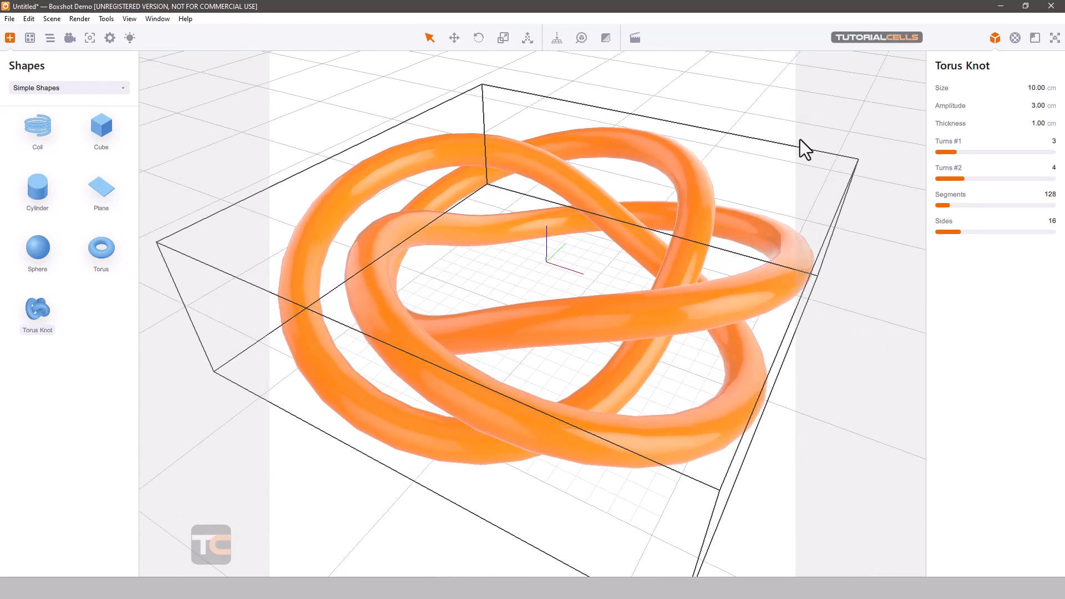
# - Make the torus knot's surface metallic with reflectance at about 34.86% and Reflectance 180° at about 19.27%
pyautogui.click(1015, 40)
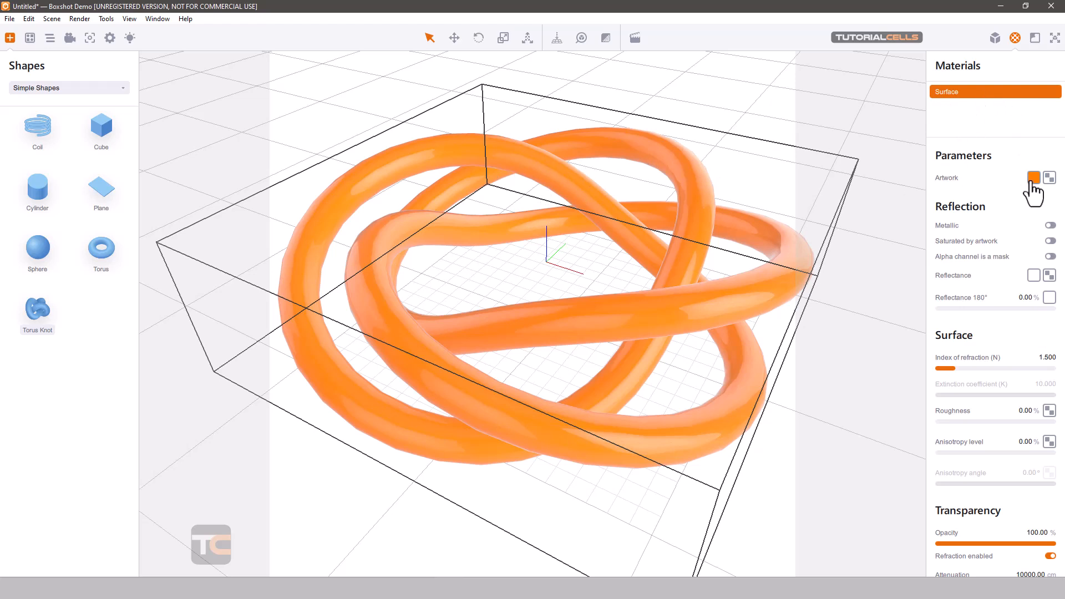
pyautogui.click(1050, 225)
pyautogui.moveTo(661, 211)
pyautogui.mouseDown()
pyautogui.moveTo(637, 198)
pyautogui.moveTo(668, 205)
pyautogui.mouseUp()
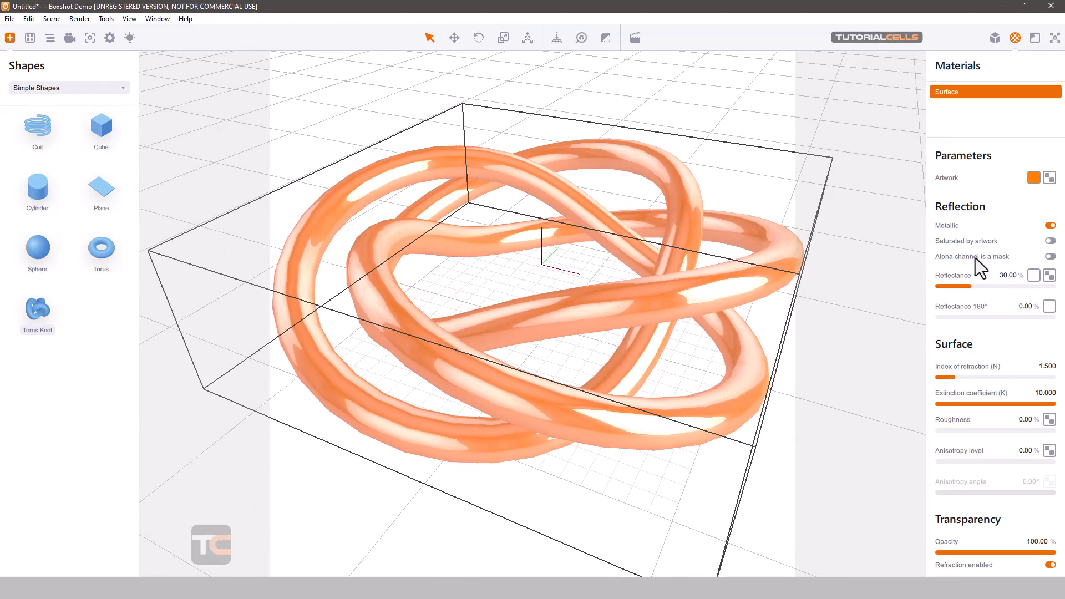
pyautogui.moveTo(978, 287); pyautogui.dragTo(959, 317)
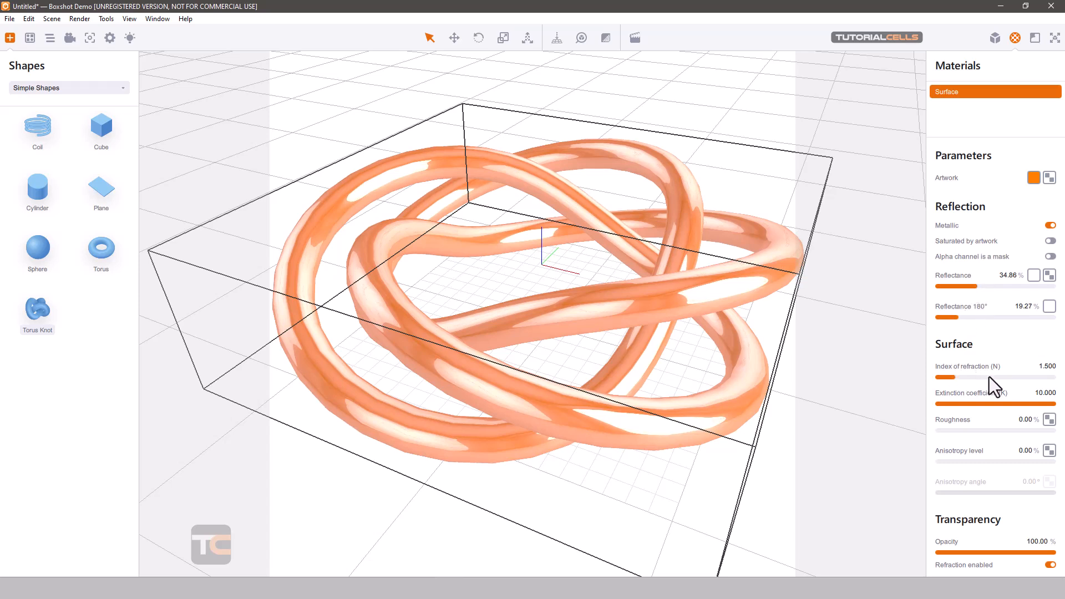
# - Set the torus knot material's index of refraction to about 1.977, roughness to about 26.15% and opacity to about 48.62%
pyautogui.moveTo(976, 378)
pyautogui.mouseDown()
pyautogui.moveTo(987, 374)
pyautogui.moveTo(975, 374)
pyautogui.mouseUp()
pyautogui.scroll(-3, 965, 388)
pyautogui.click(950, 298)
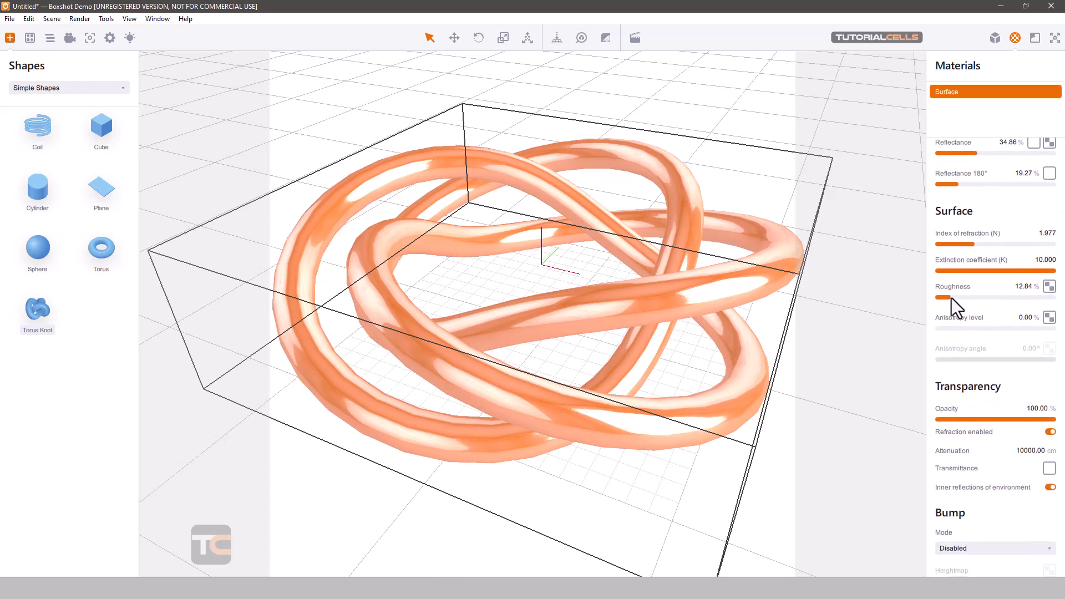
pyautogui.moveTo(951, 297)
pyautogui.mouseDown()
pyautogui.moveTo(1003, 284)
pyautogui.moveTo(965, 281)
pyautogui.moveTo(994, 299)
pyautogui.mouseUp()
pyautogui.scroll(-4, 969, 377)
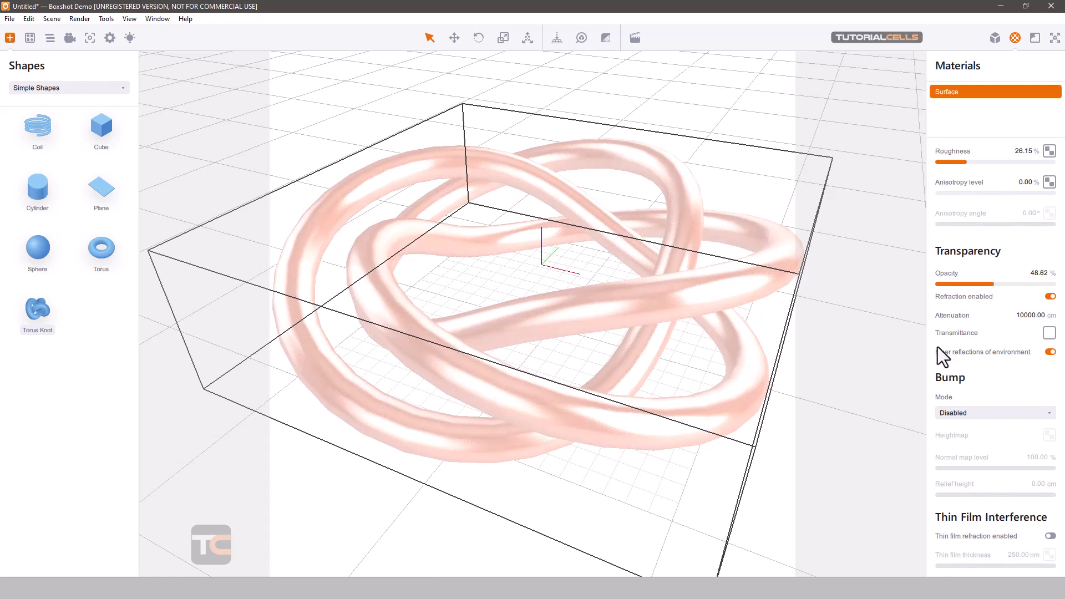
pyautogui.scroll(-3, 962, 346)
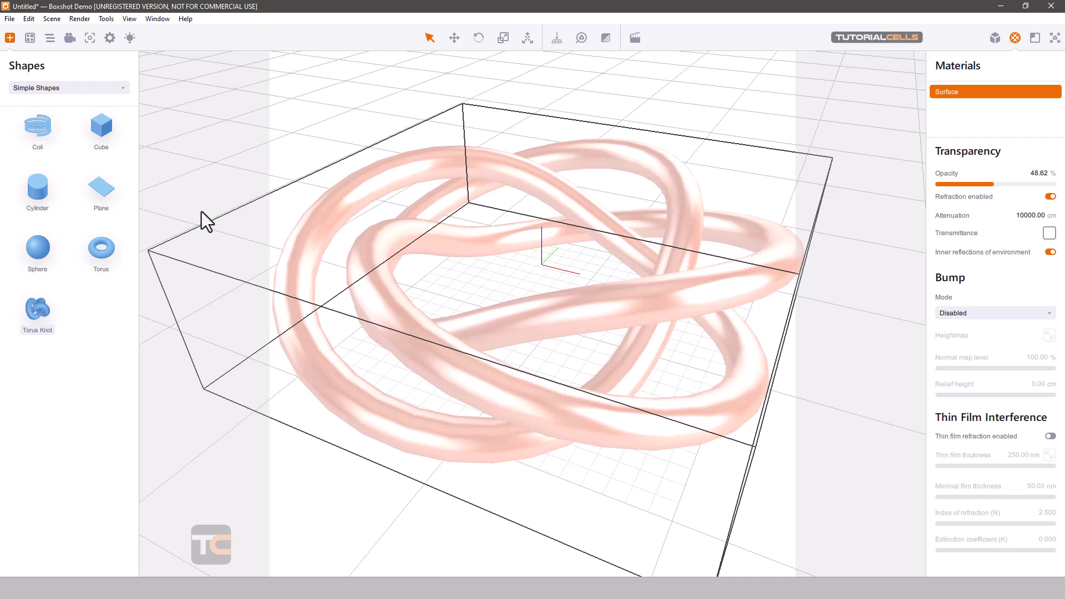
# - Delete the torus knot and browse the complete list of available shapes
pyautogui.press('Delete')
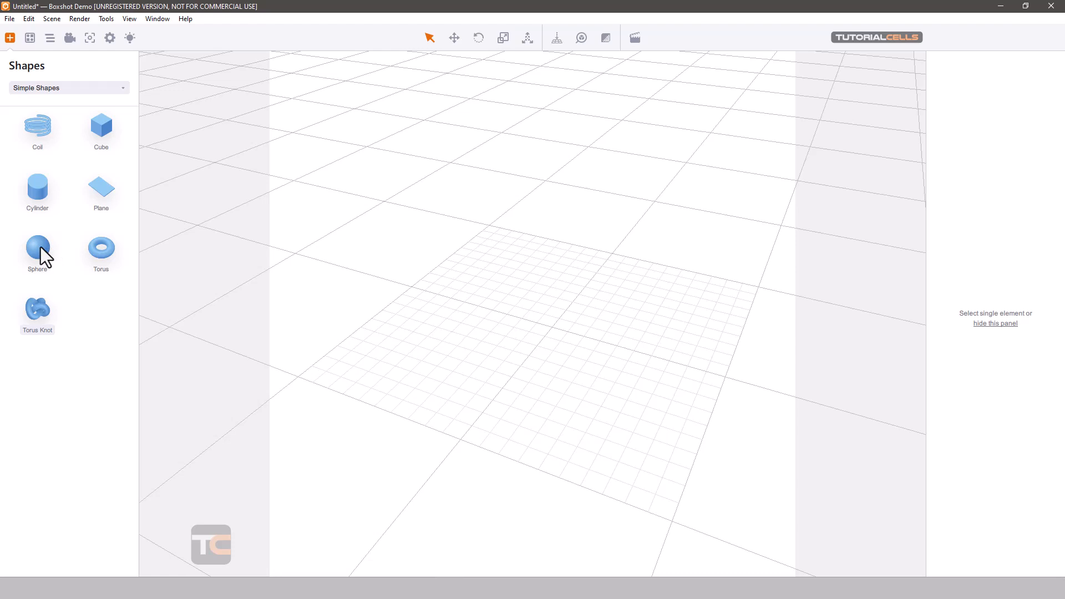
pyautogui.click(74, 88)
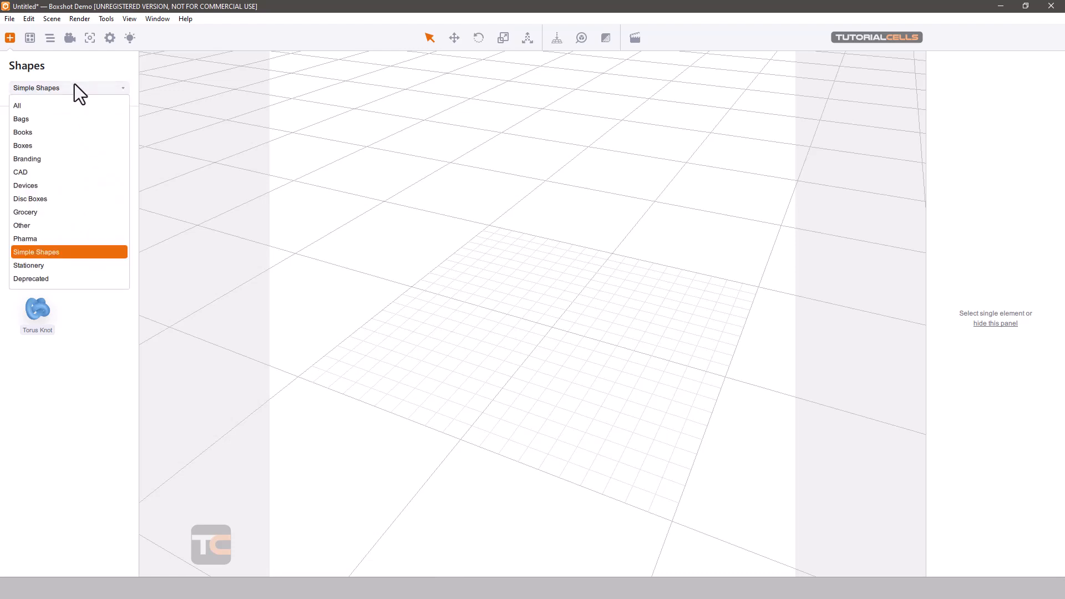
pyautogui.click(53, 106)
pyautogui.scroll(-5, 59, 133)
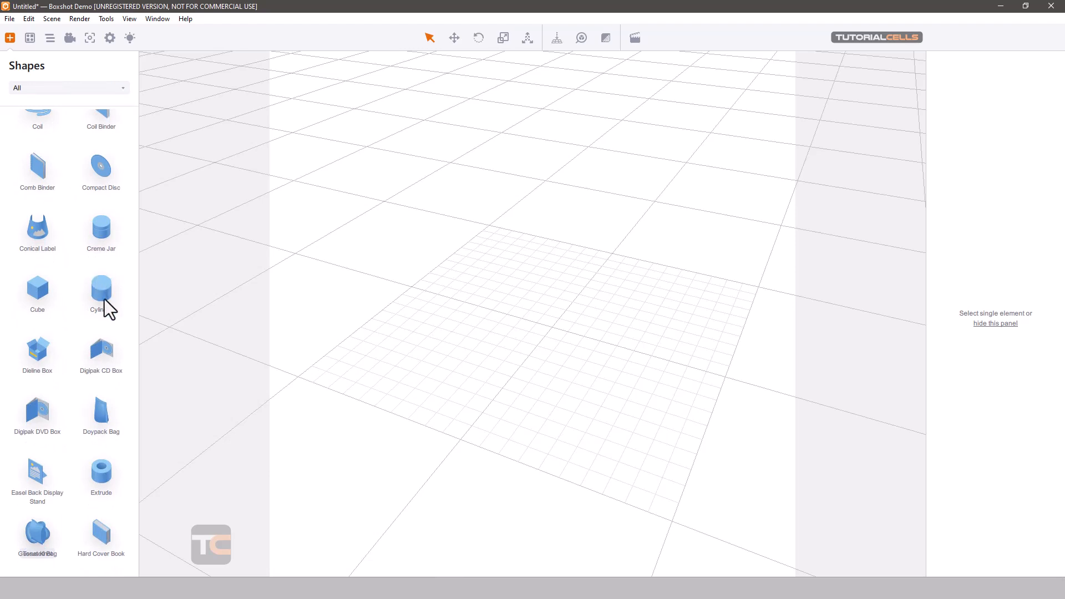
pyautogui.scroll(-5, 103, 310)
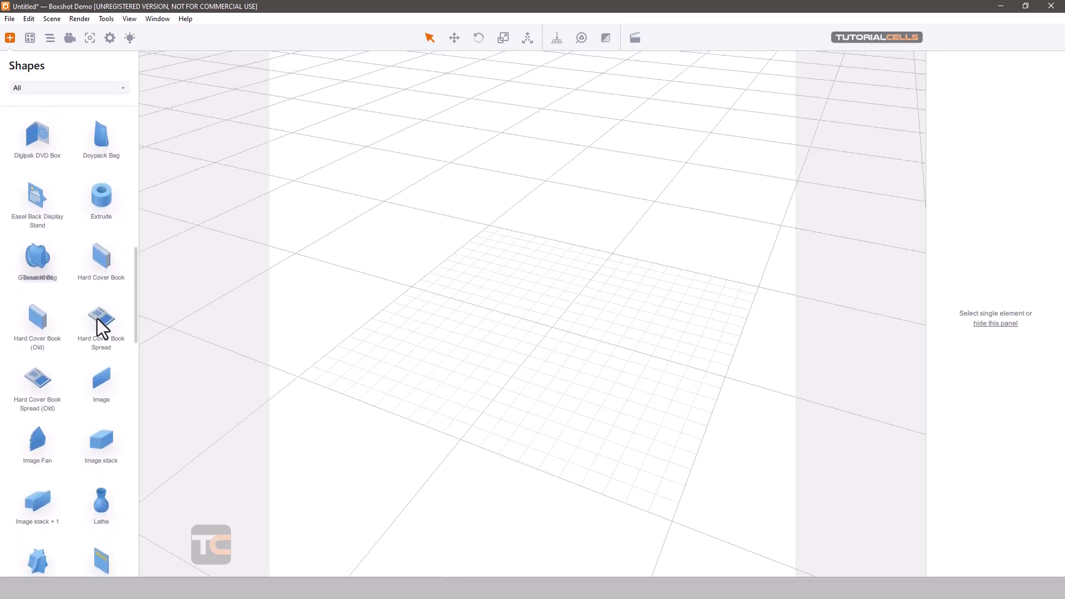
pyautogui.scroll(-4, 101, 329)
pyautogui.scroll(15, 64, 135)
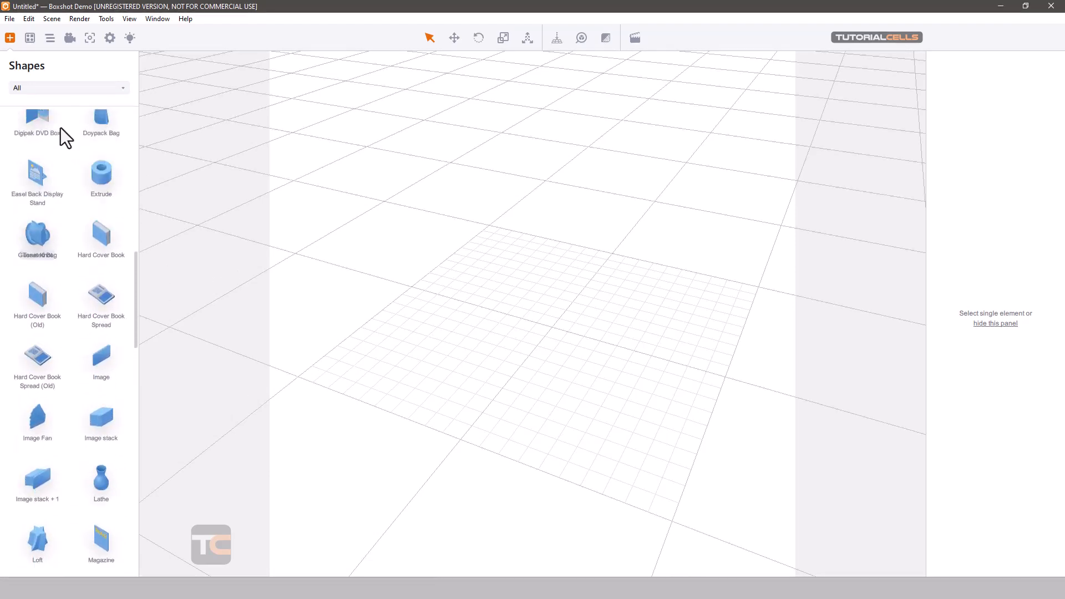
# - Place a Can 330ml from the Grocery category in the scene
pyautogui.click(45, 87)
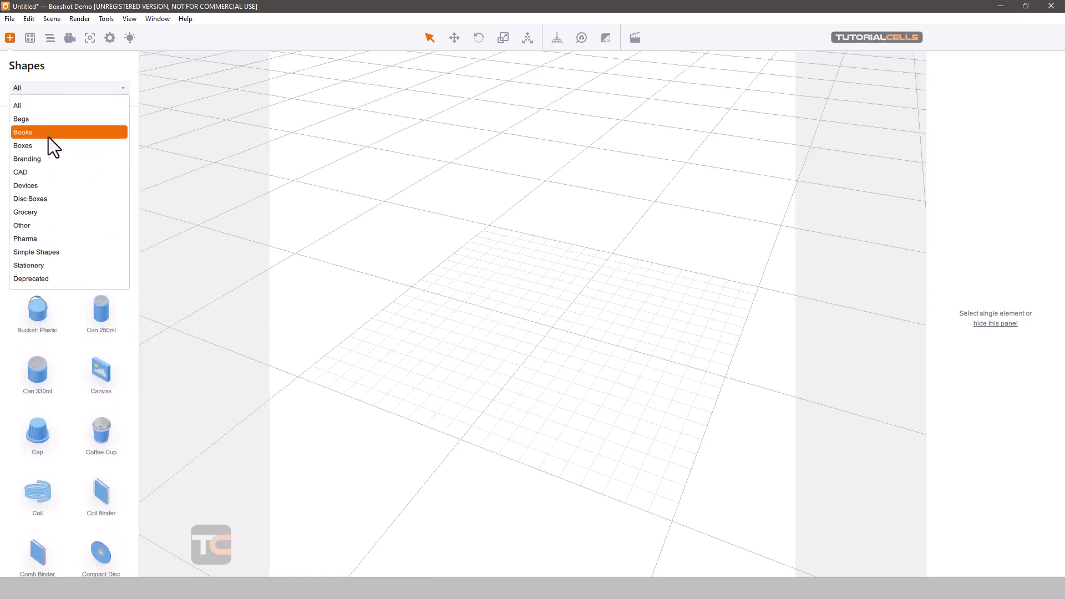
pyautogui.click(51, 211)
pyautogui.moveTo(51, 185); pyautogui.dragTo(488, 317)
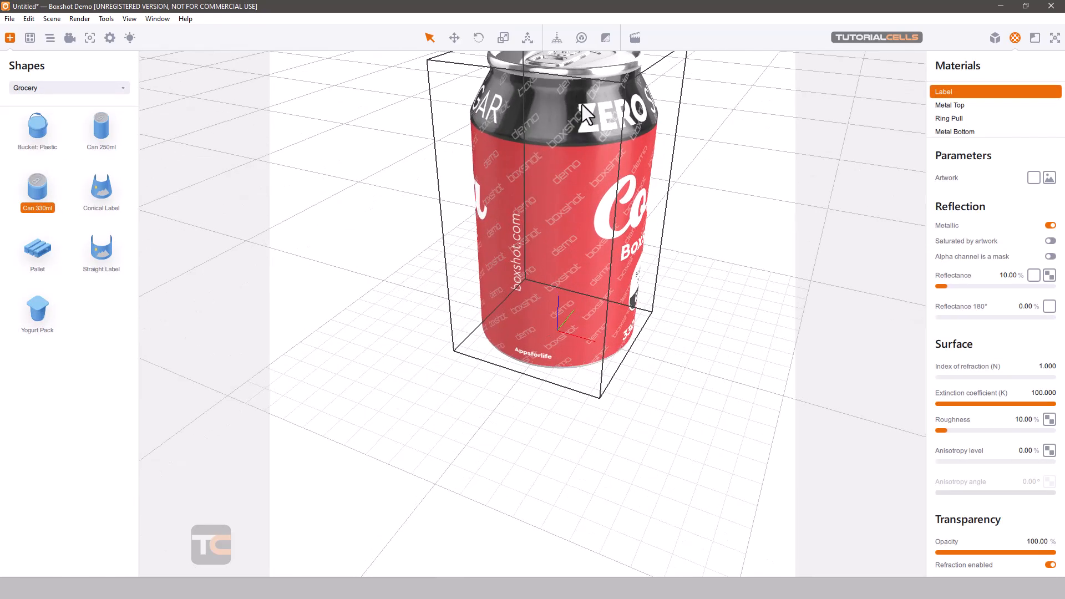
# - Set the Metal Top material's bump mode to Change normals and load normal.jpg as its heightmap texture
pyautogui.moveTo(581, 104); pyautogui.dragTo(581, 288, button='middle')
pyautogui.scroll(4, 588, 277)
pyautogui.moveTo(627, 244)
pyautogui.mouseDown(button='right')
pyautogui.moveTo(631, 265)
pyautogui.moveTo(640, 251)
pyautogui.mouseUp(button='right')
pyautogui.click(943, 106)
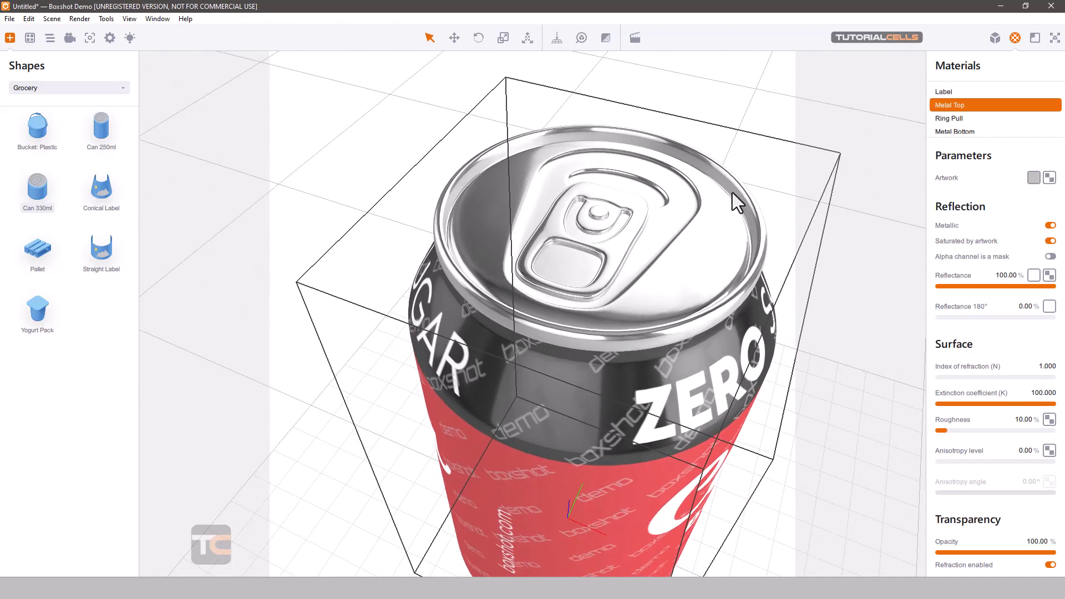
pyautogui.scroll(-6, 973, 372)
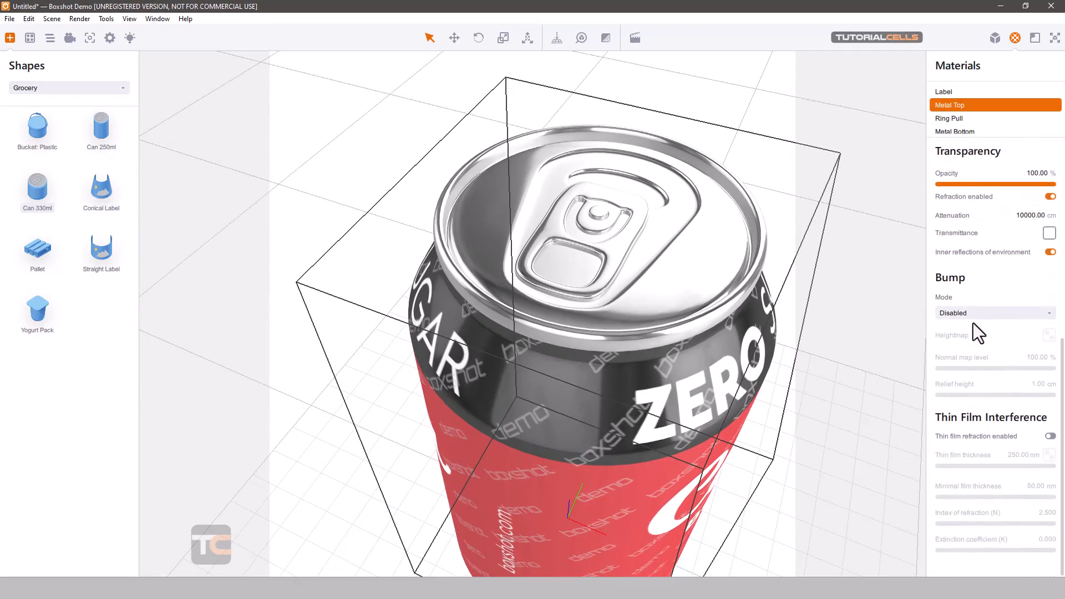
pyautogui.click(973, 314)
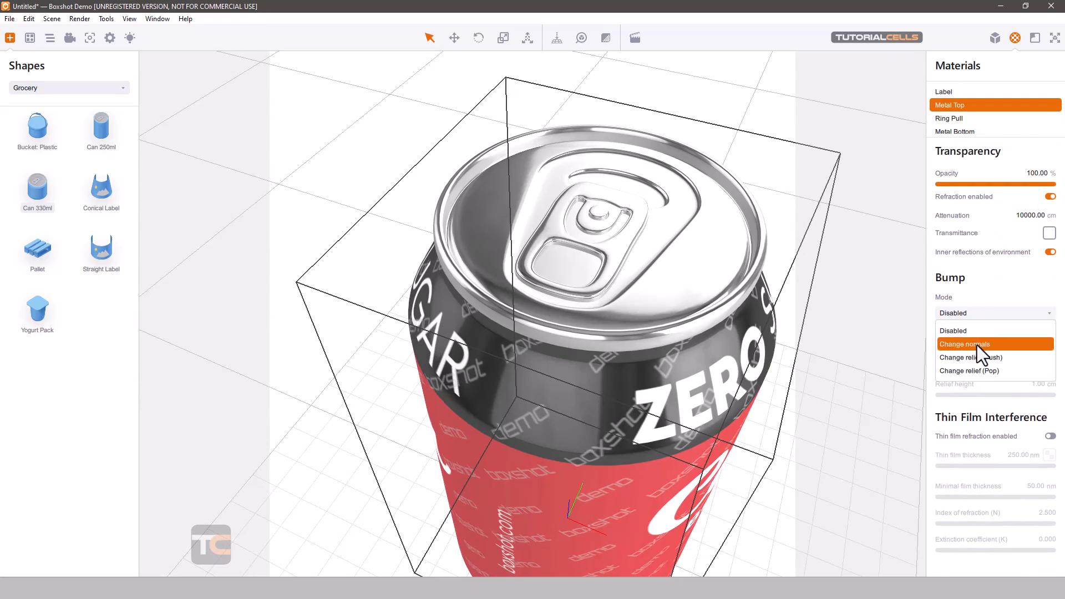
pyautogui.click(977, 344)
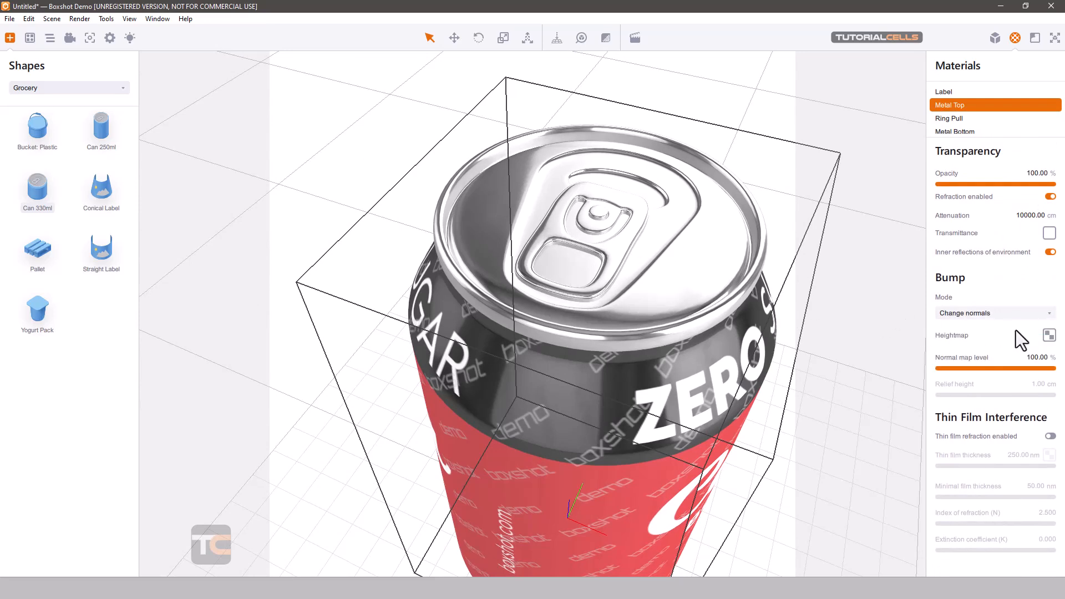
pyautogui.click(1049, 335)
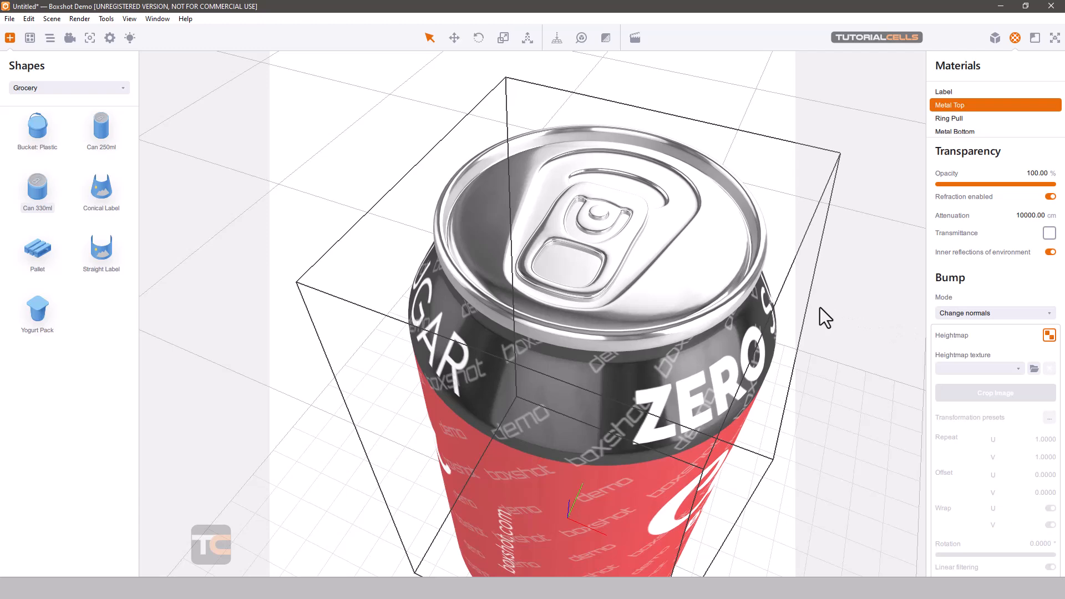
pyautogui.click(1033, 369)
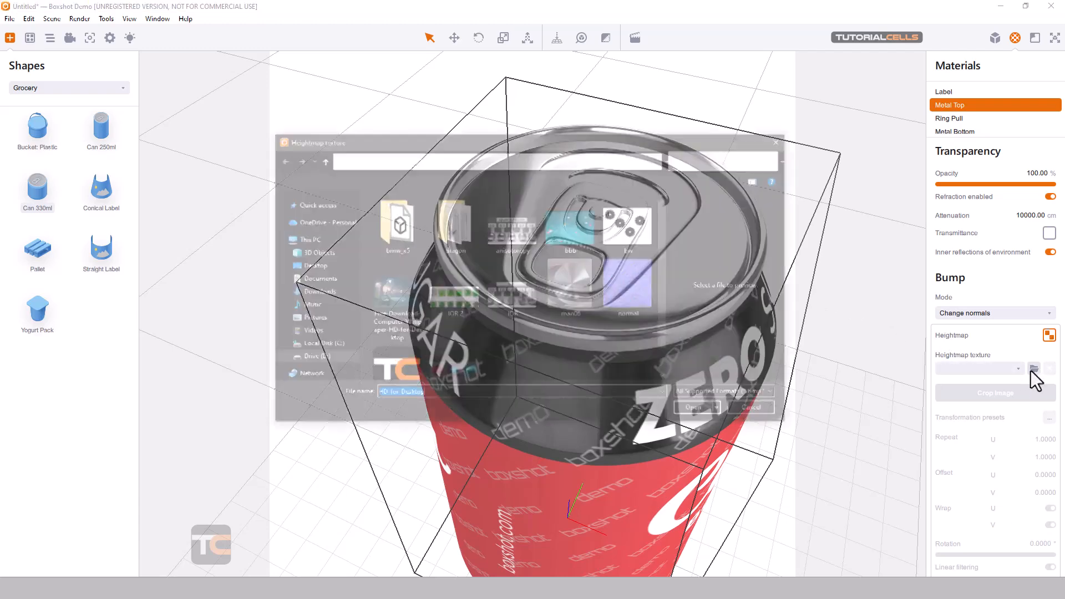
pyautogui.doubleClick(636, 284)
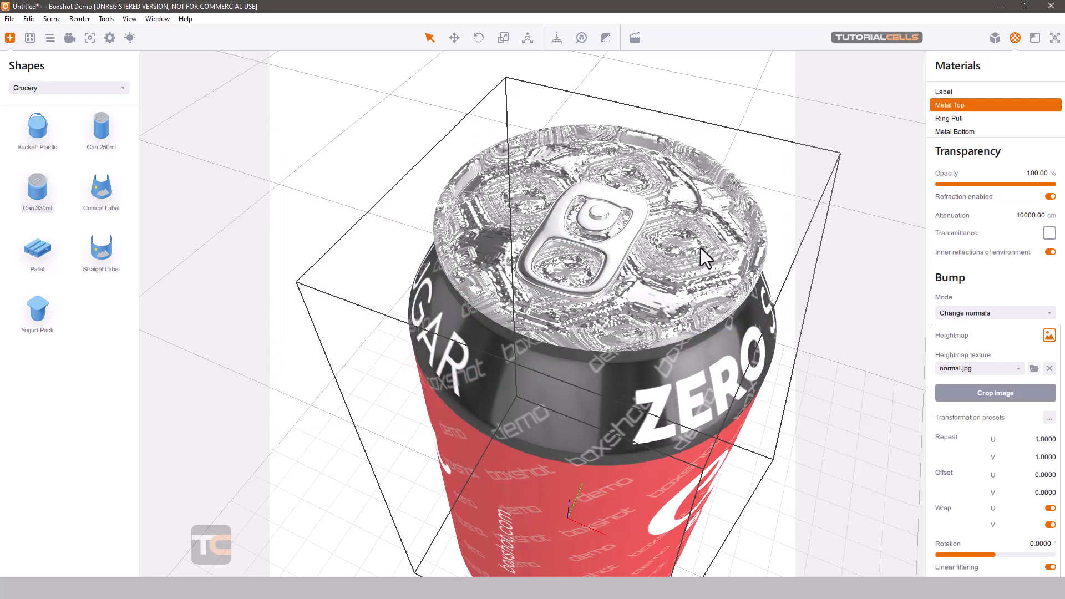
# - Reduce the normal map level of the Metal Top bump to about 40.83%
pyautogui.scroll(-3, 977, 397)
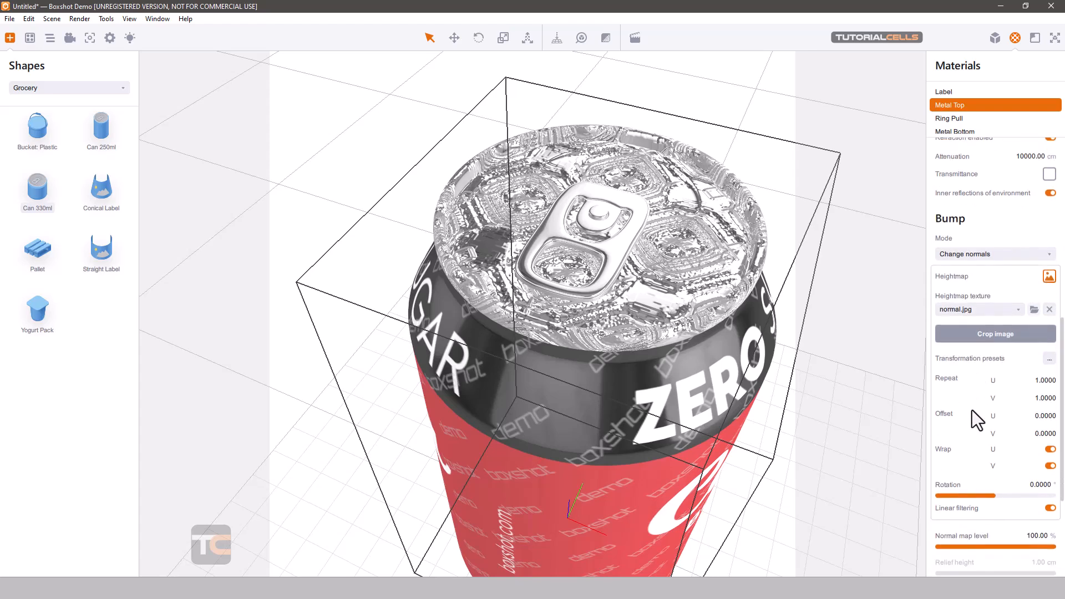
pyautogui.scroll(-2, 971, 410)
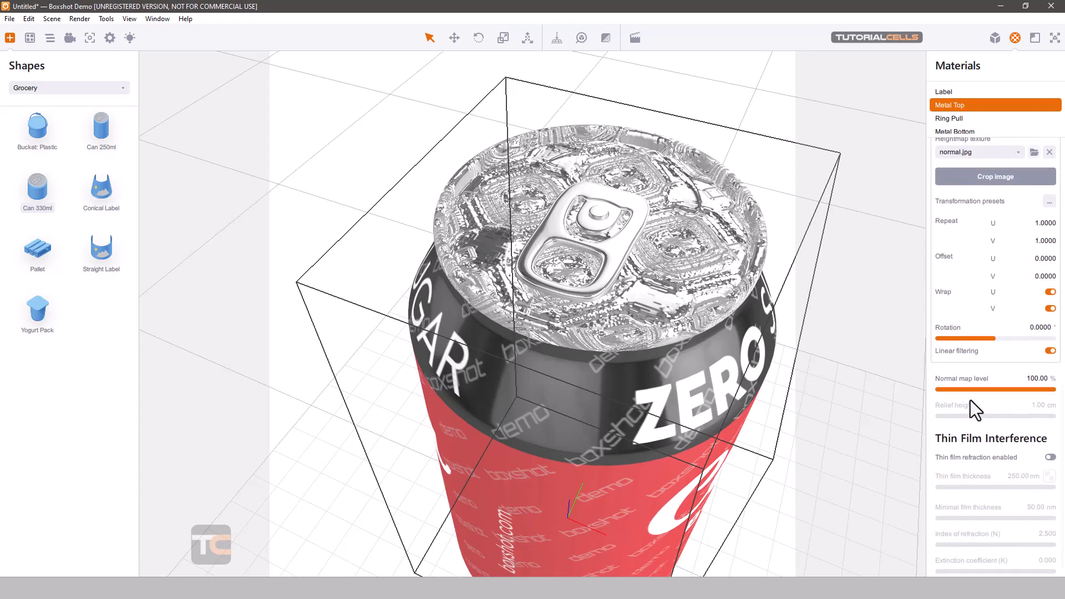
pyautogui.click(987, 390)
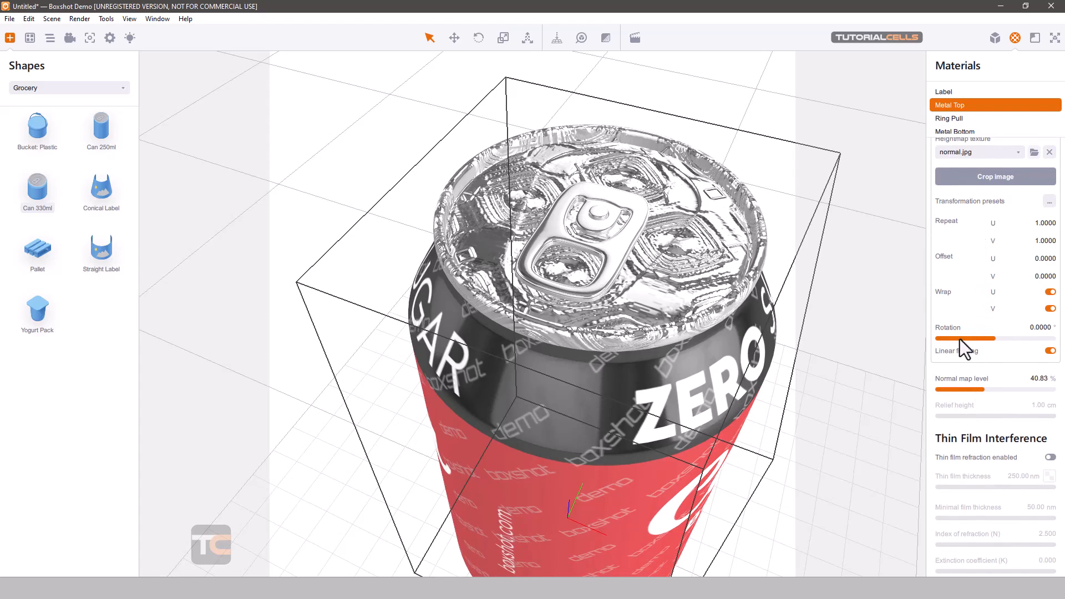
# - Reduce the Metal Top bump's normal map level to about 8.26%
pyautogui.moveTo(953, 387); pyautogui.dragTo(945, 385)
pyautogui.moveTo(770, 324); pyautogui.dragTo(733, 294)
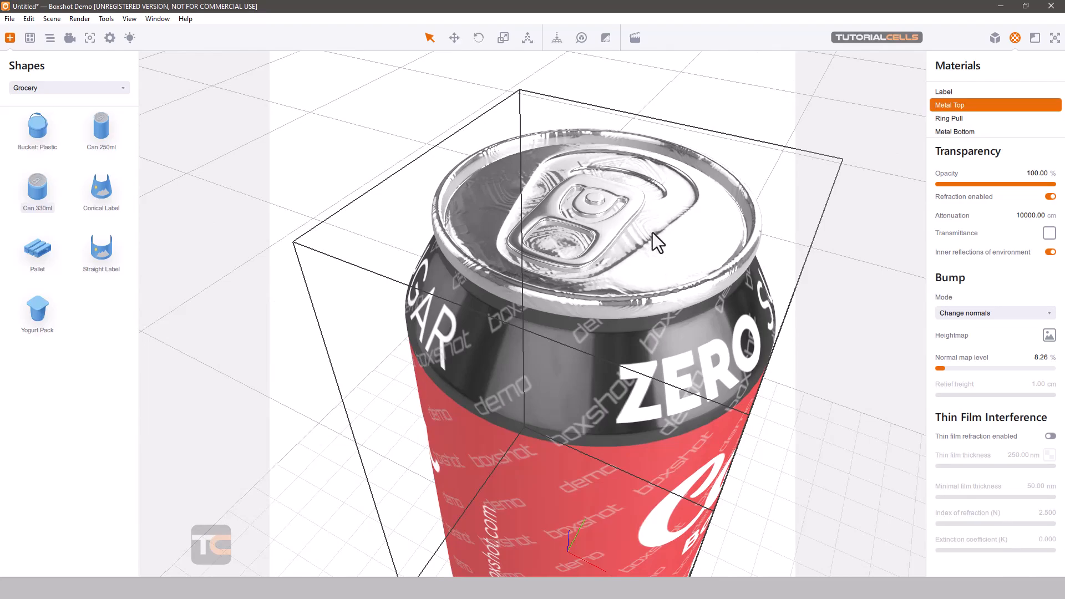
pyautogui.moveTo(653, 232); pyautogui.dragTo(680, 257)
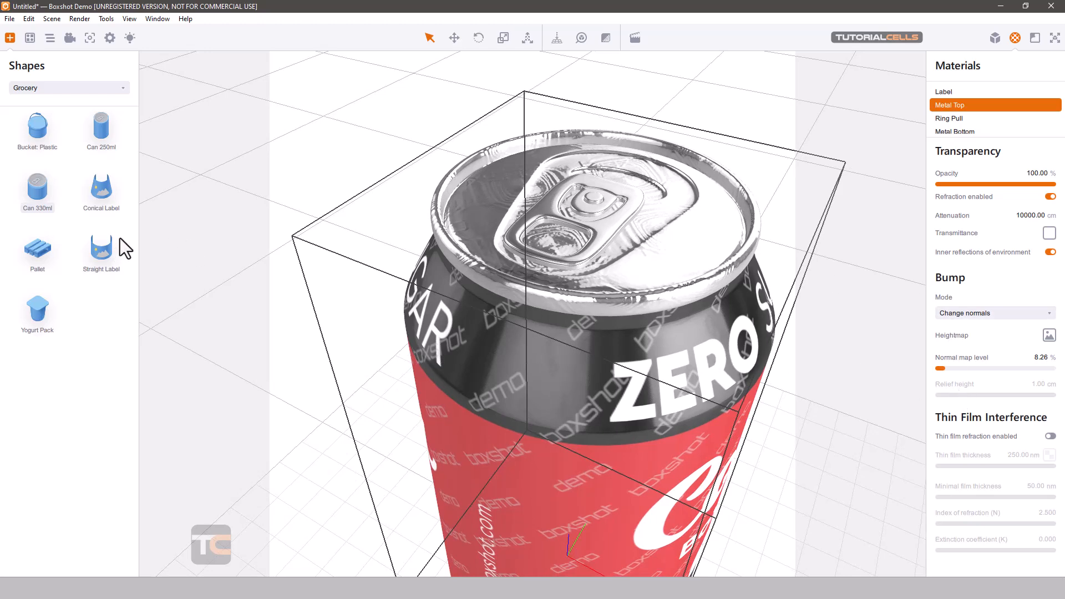
# - Select the can and move it in the negative X direction to free up space beside it
pyautogui.scroll(-5, 497, 282)
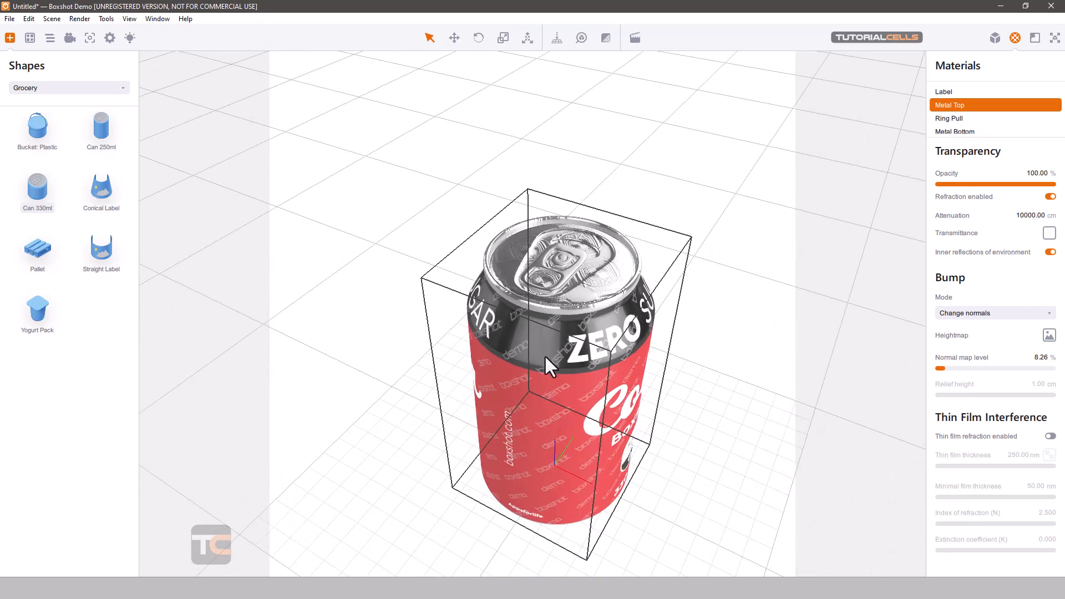
pyautogui.click(545, 353)
pyautogui.click(453, 38)
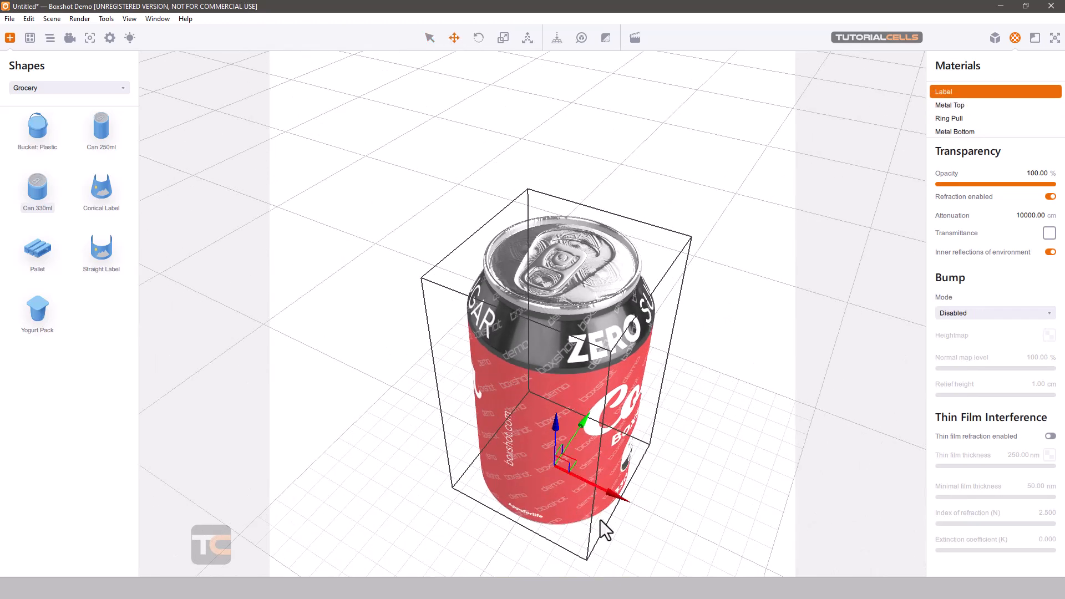
pyautogui.moveTo(618, 499); pyautogui.dragTo(399, 395)
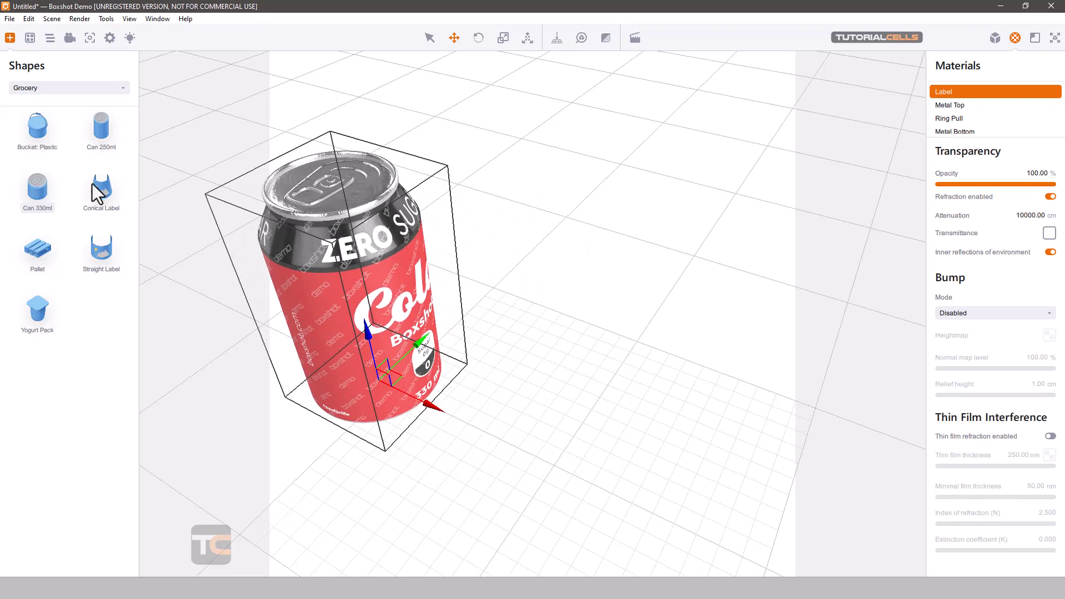
# - Add a Sphere from the Simple Shapes category and move it along the positive X axis away from the can
pyautogui.click(33, 87)
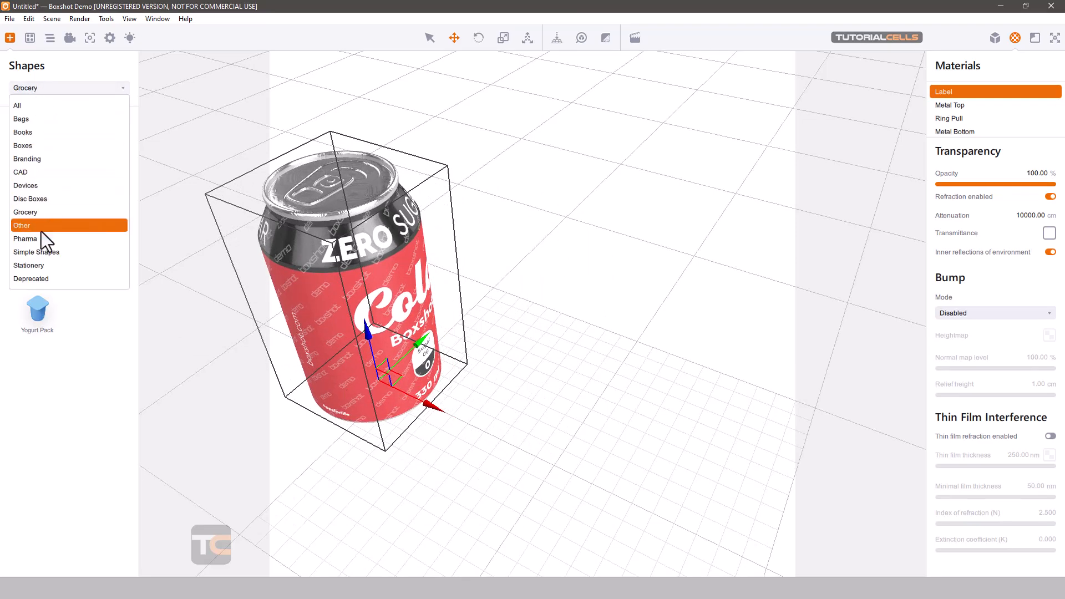
pyautogui.click(48, 252)
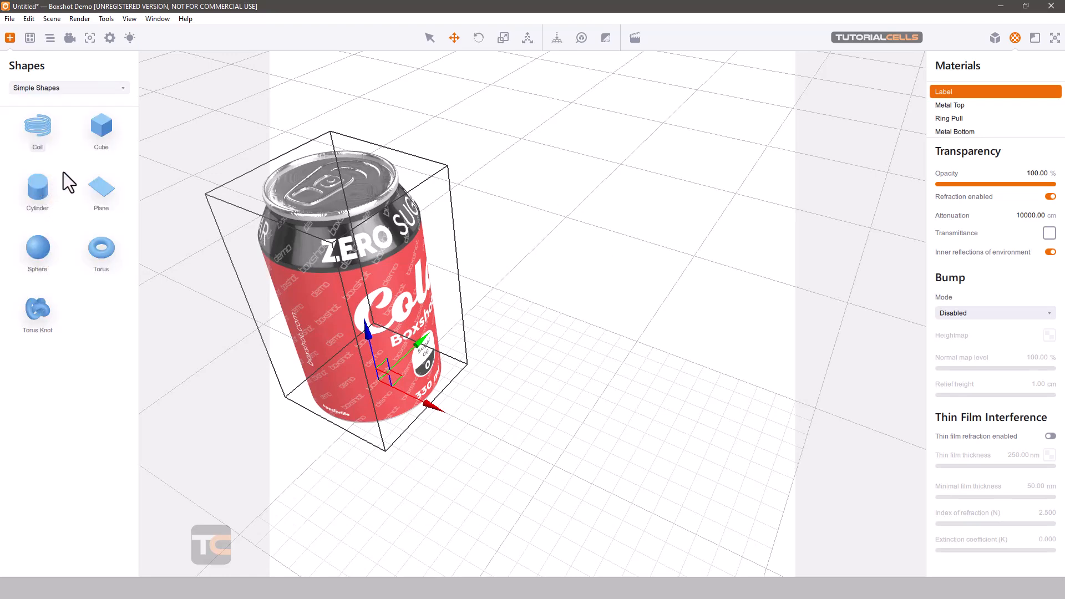
pyautogui.moveTo(38, 248); pyautogui.dragTo(535, 401)
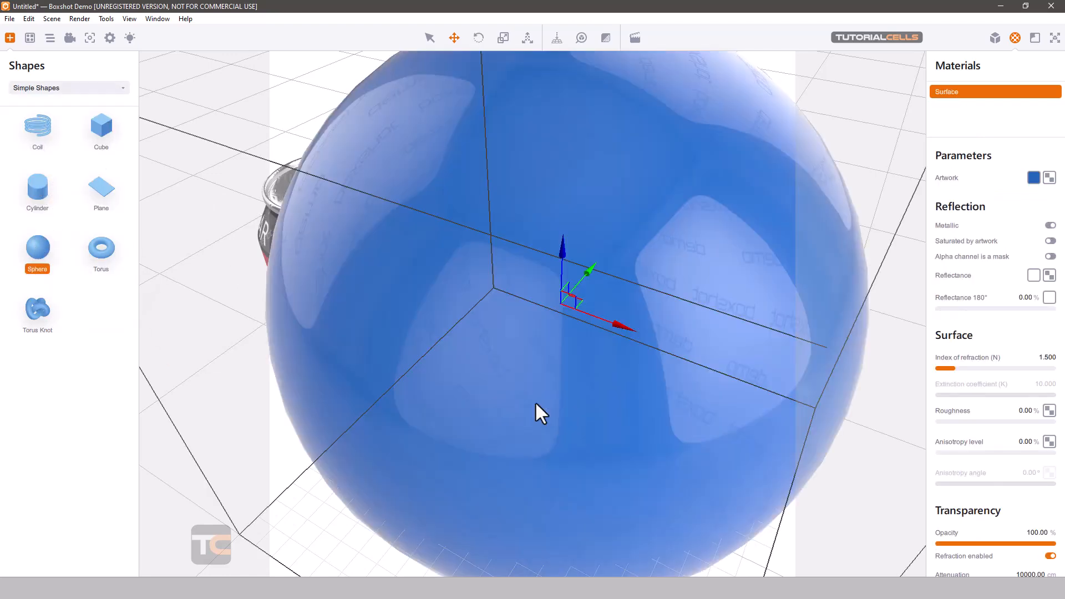
pyautogui.scroll(-3, 582, 334)
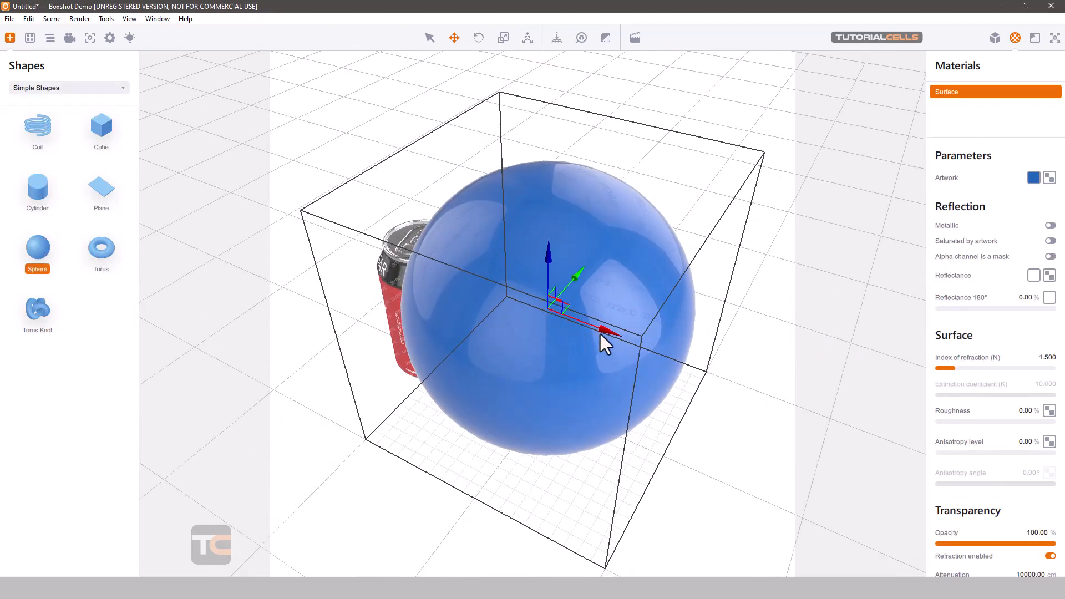
pyautogui.moveTo(601, 332); pyautogui.dragTo(684, 374)
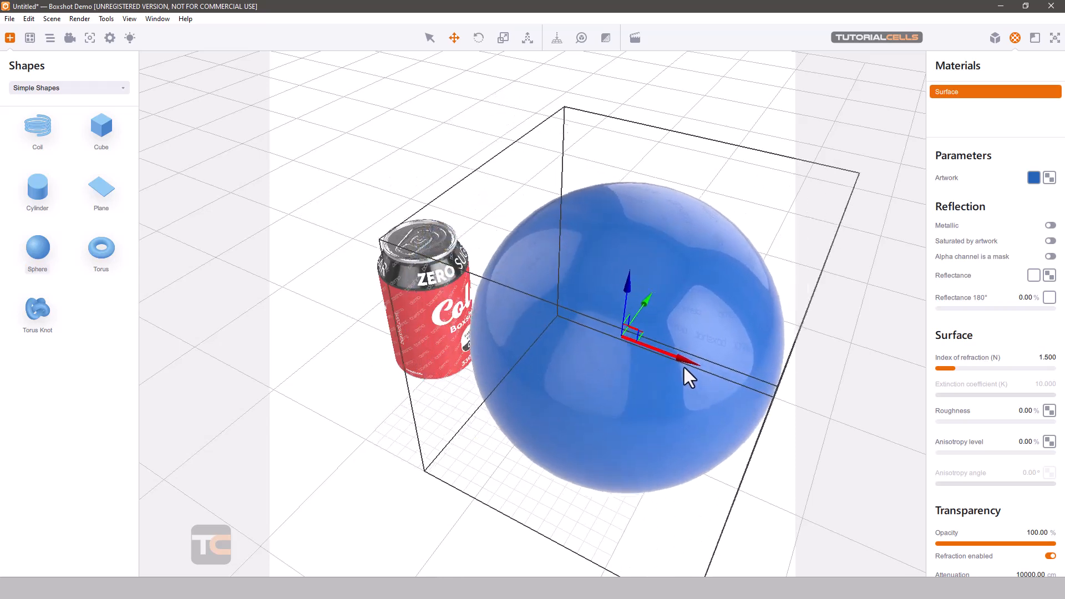
# - Apply the Gold Rough material from the Metallic Materials assets to the sphere
pyautogui.click(29, 39)
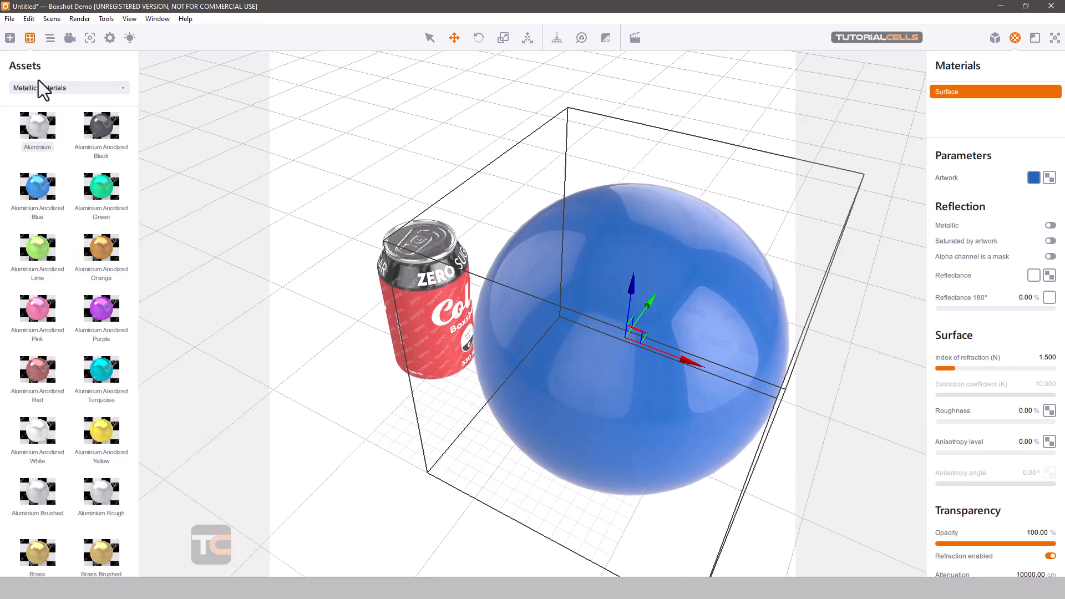
pyautogui.click(50, 88)
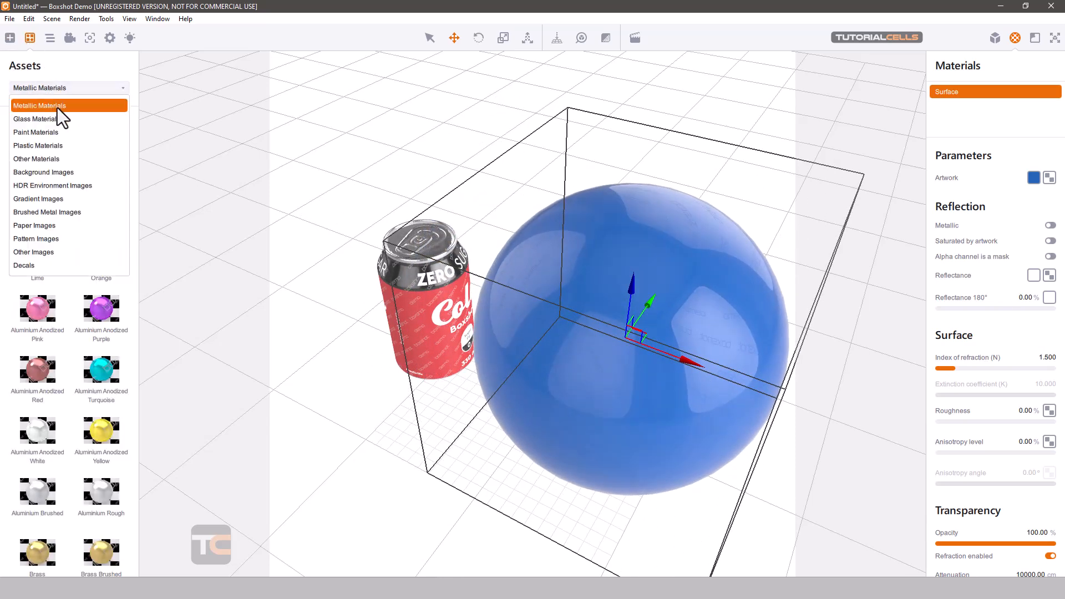
pyautogui.click(58, 108)
pyautogui.scroll(-5, 59, 185)
pyautogui.scroll(-5, 72, 252)
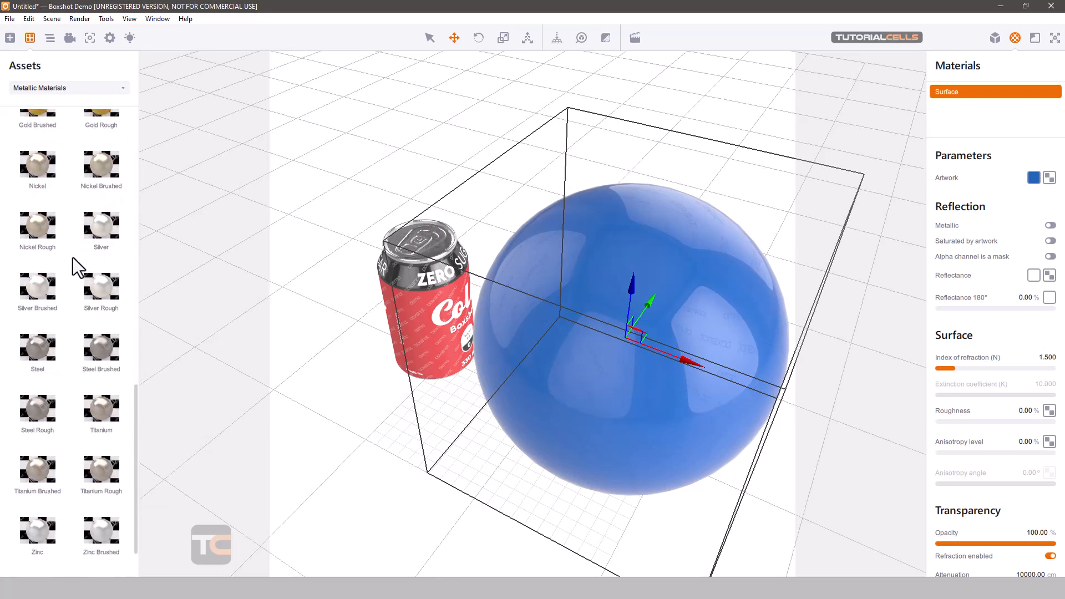
pyautogui.scroll(3, 55, 333)
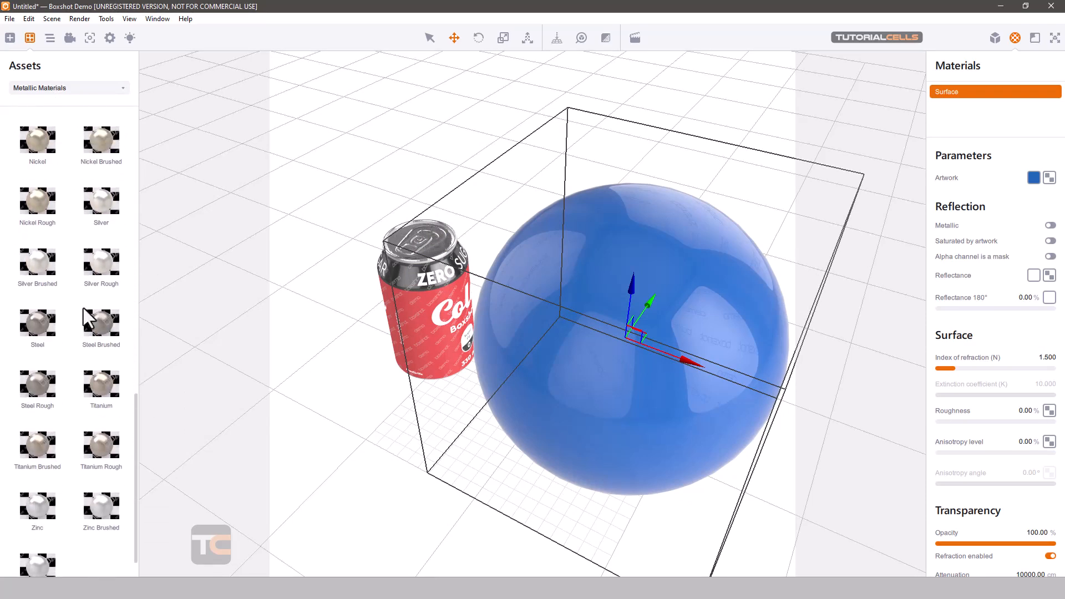
pyautogui.moveTo(101, 186); pyautogui.dragTo(573, 307)
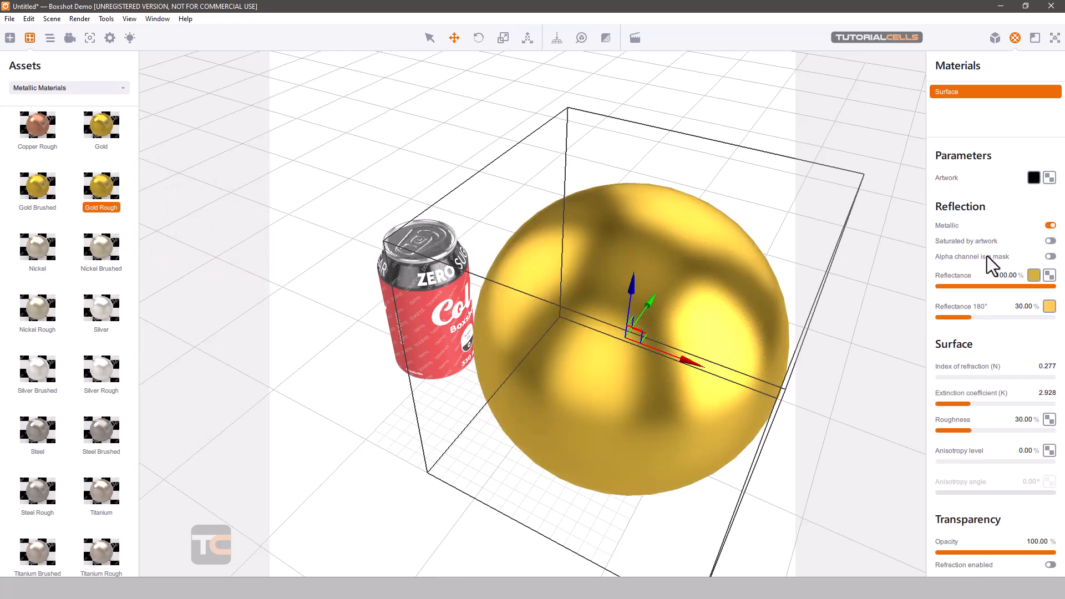
# - Examine the sphere's material parameters from reflection and surface down to Thin Film Interference
pyautogui.scroll(-6, 989, 265)
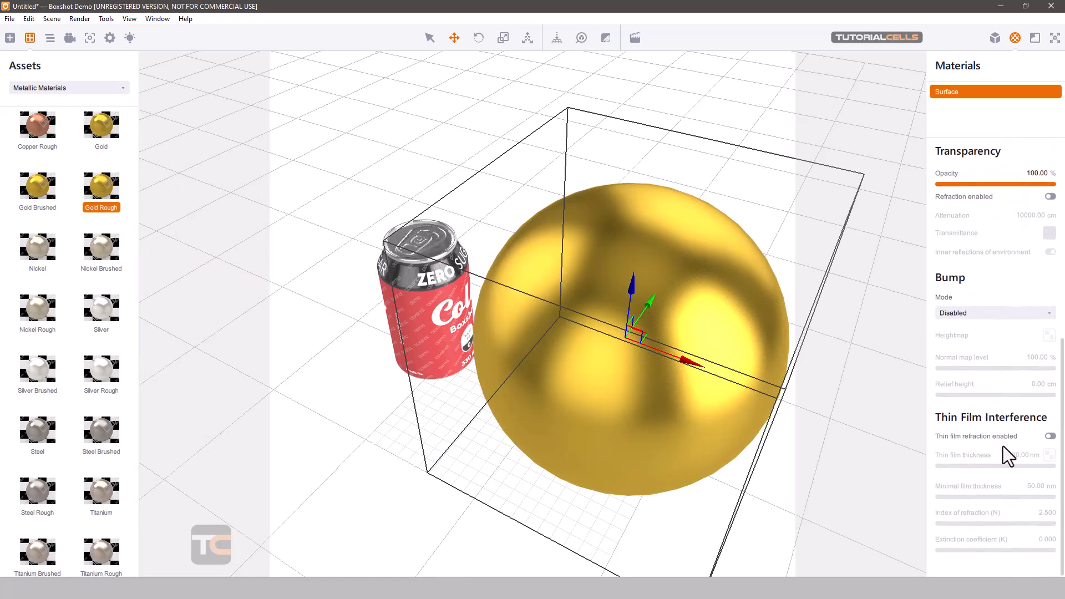
pyautogui.scroll(6, 1003, 435)
pyautogui.scroll(-1, 1003, 435)
pyautogui.scroll(-1, 905, 392)
pyautogui.scroll(-3, 995, 420)
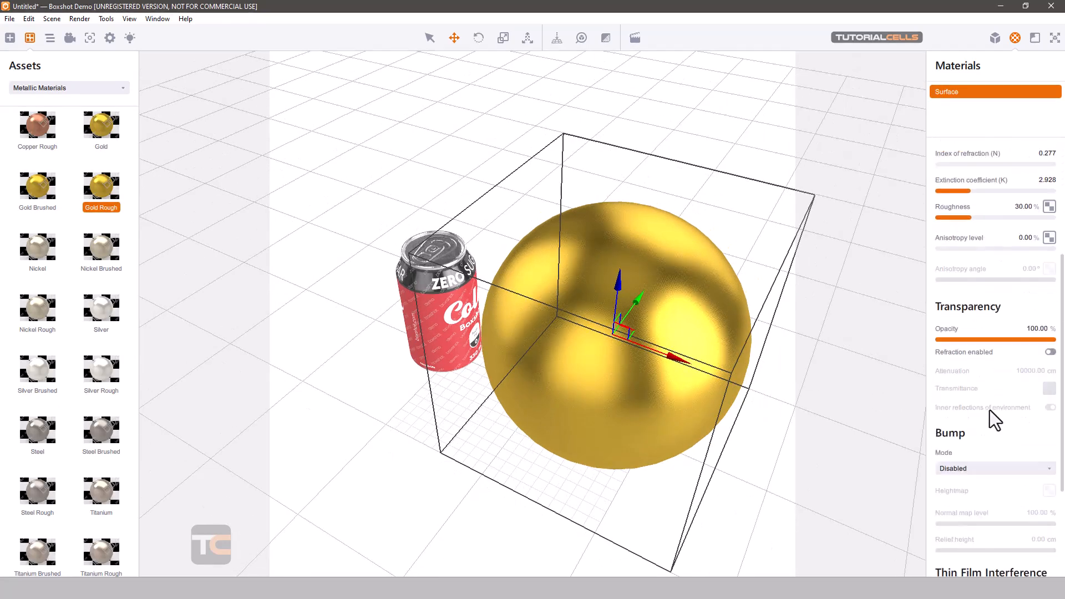
pyautogui.scroll(-3, 995, 420)
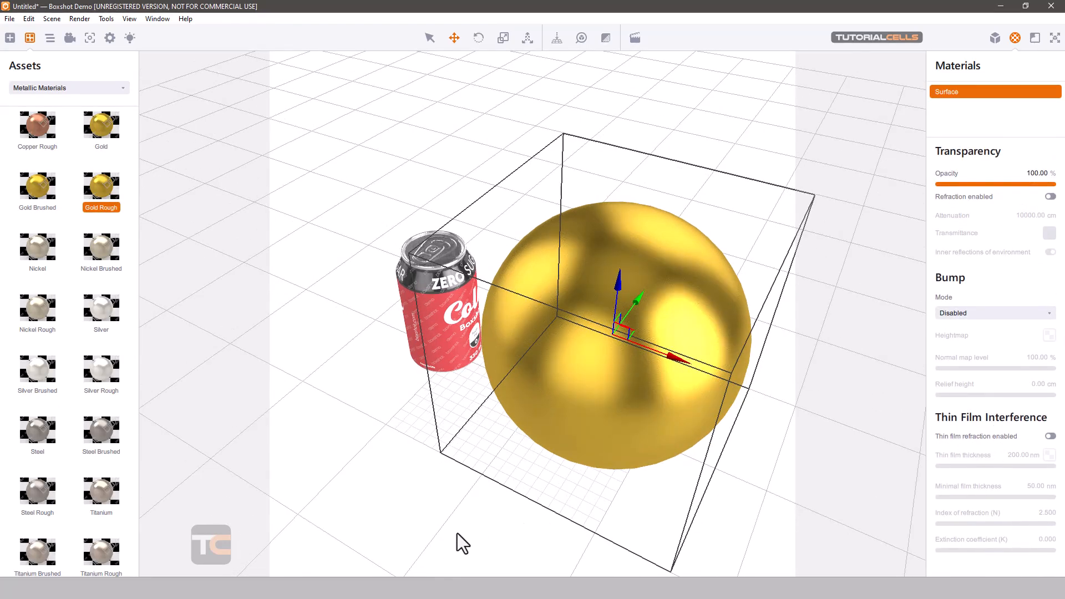
# - Switch to the projects files folder, view the tf_chart_001 thin film chart in Photos, and return to Boxshot
pyautogui.click(486, 589)
pyautogui.click(174, 169)
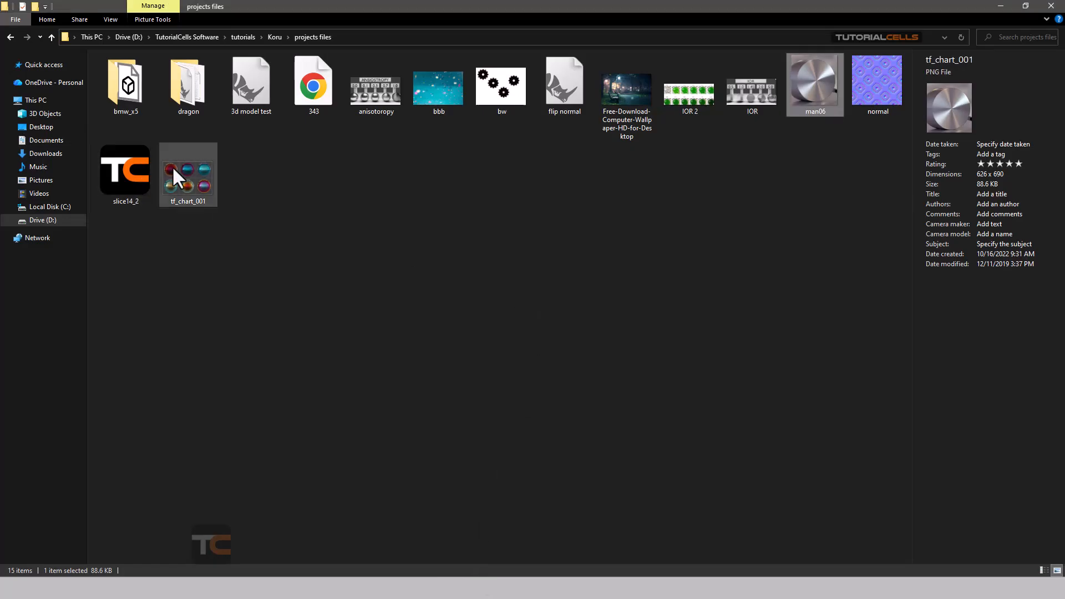
pyautogui.doubleClick(174, 169)
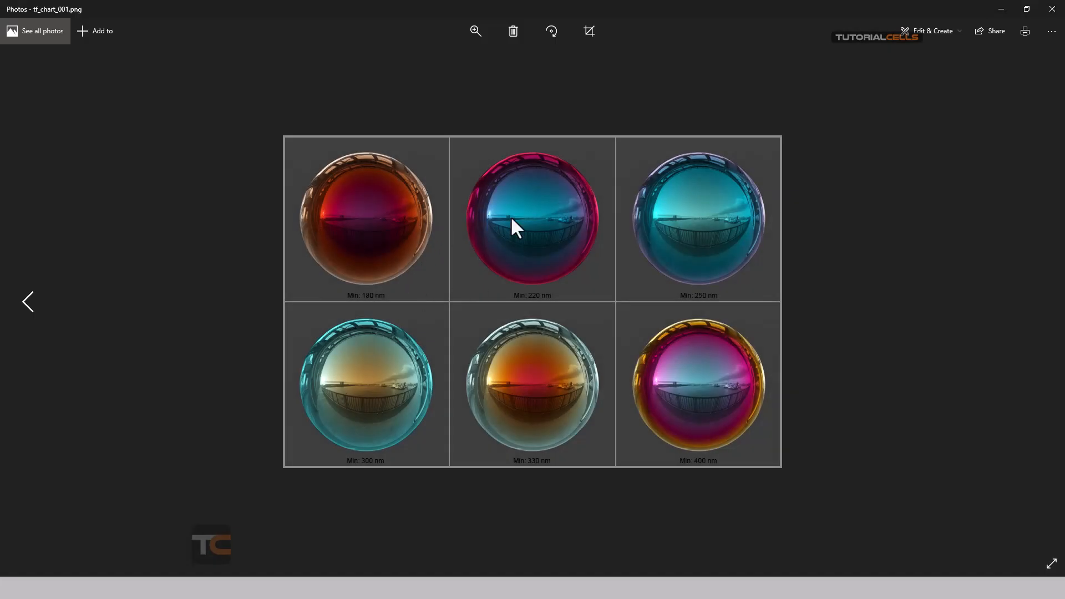
pyautogui.click(1052, 8)
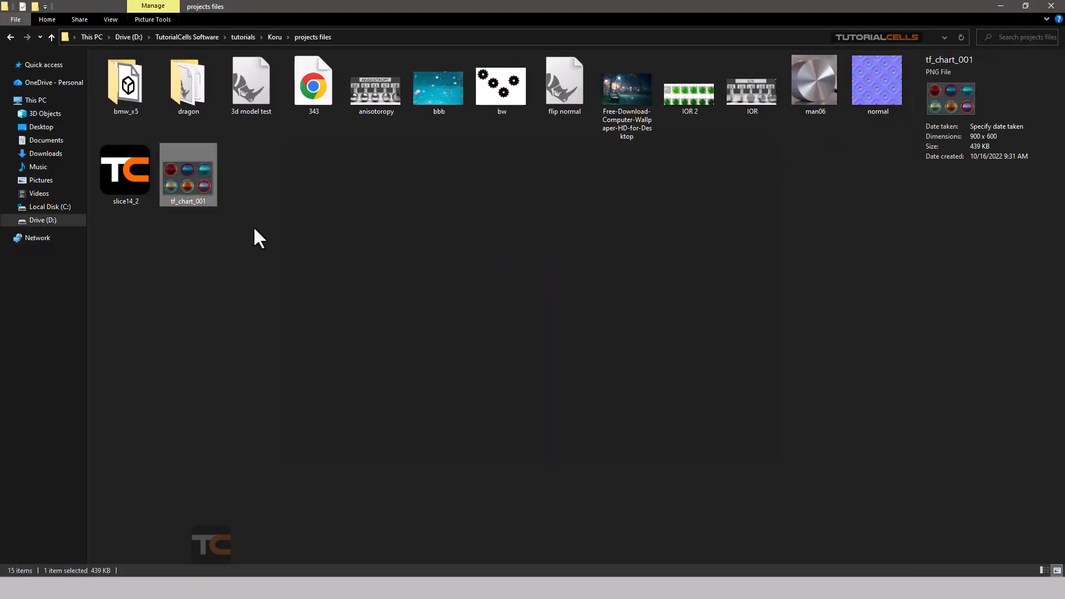
pyautogui.click(452, 591)
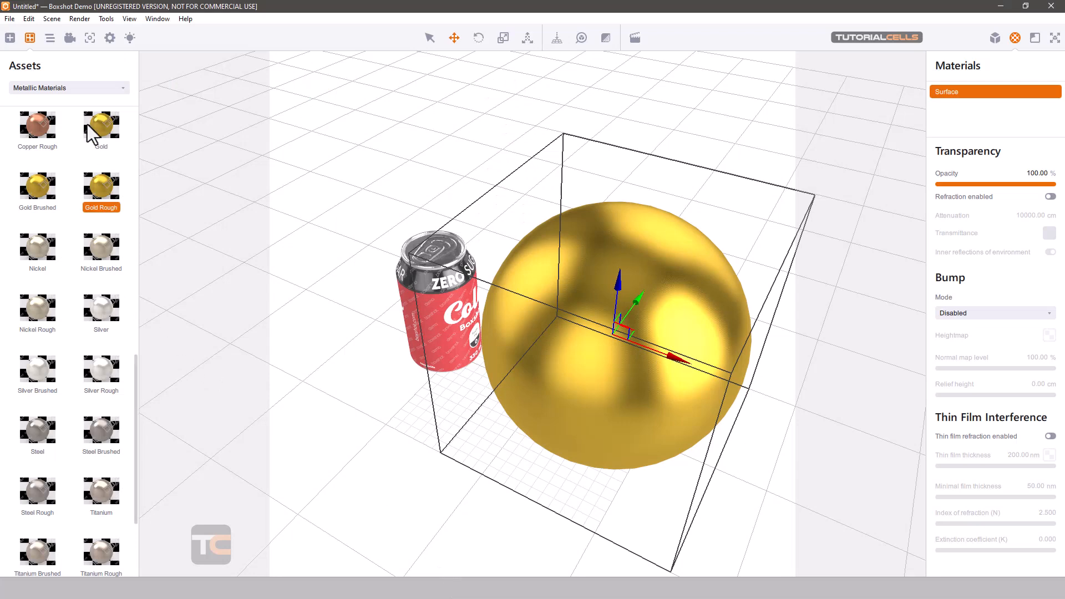
# - Apply the Black Frost material from the Glass Materials assets to the sphere
pyautogui.click(78, 87)
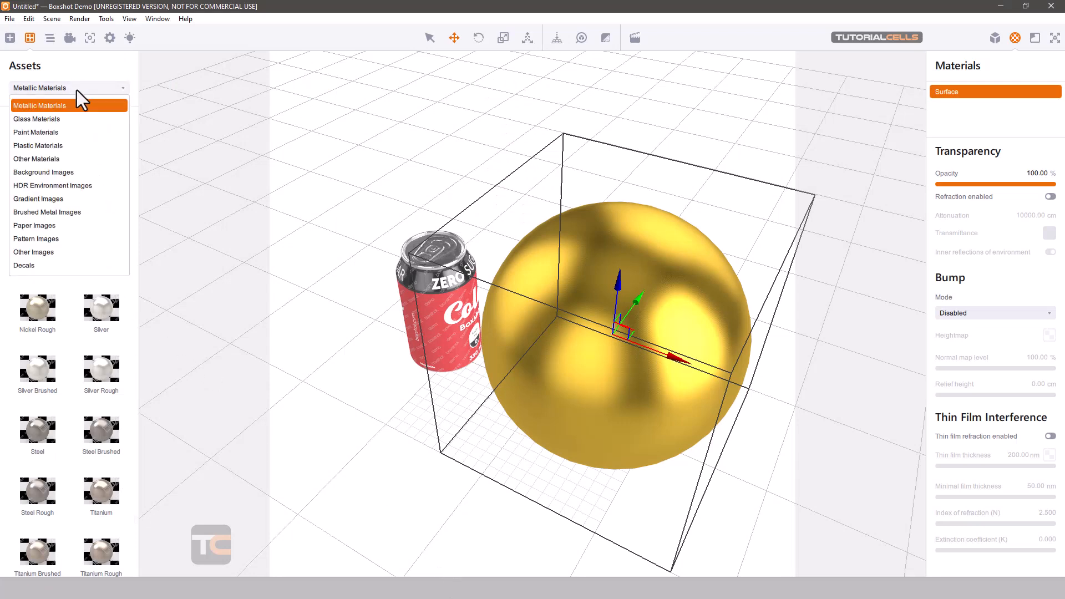
pyautogui.click(65, 119)
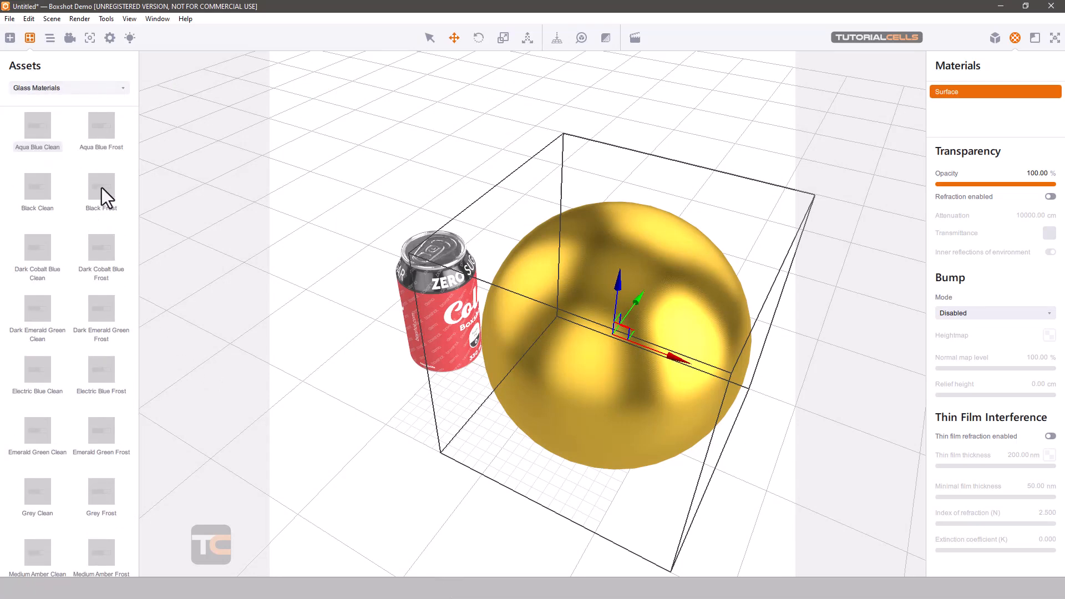
pyautogui.moveTo(102, 187); pyautogui.dragTo(581, 323)
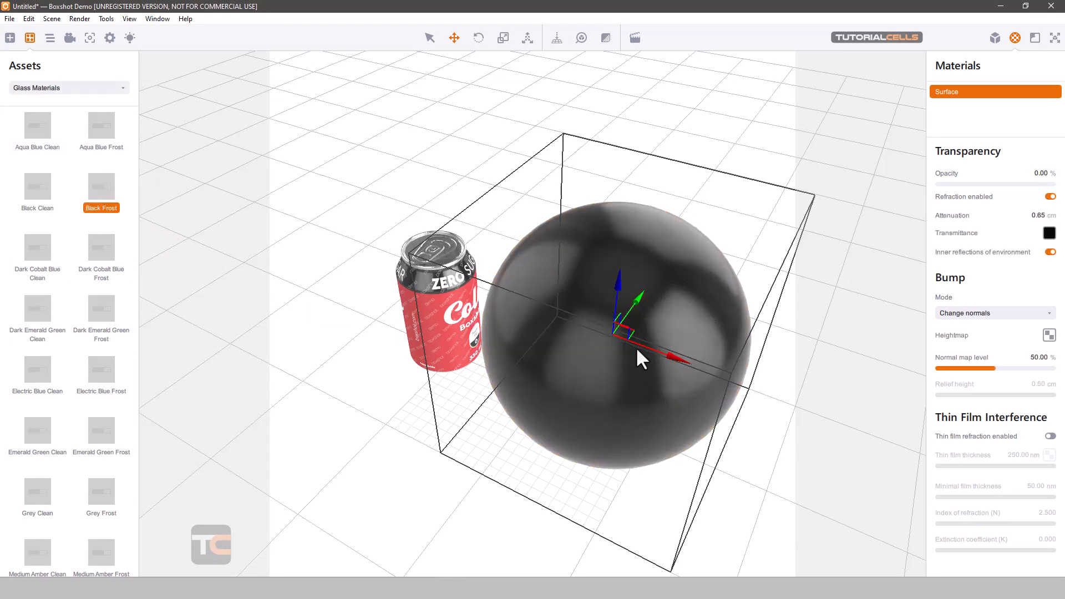
pyautogui.moveTo(636, 347); pyautogui.dragTo(815, 340)
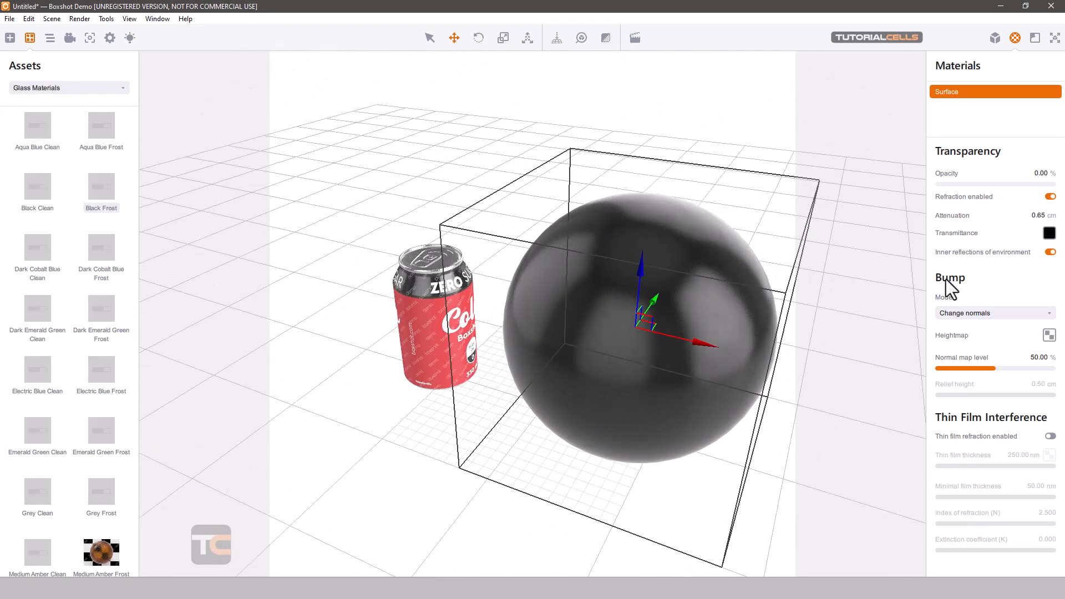
pyautogui.scroll(2, 990, 195)
pyautogui.scroll(5, 984, 214)
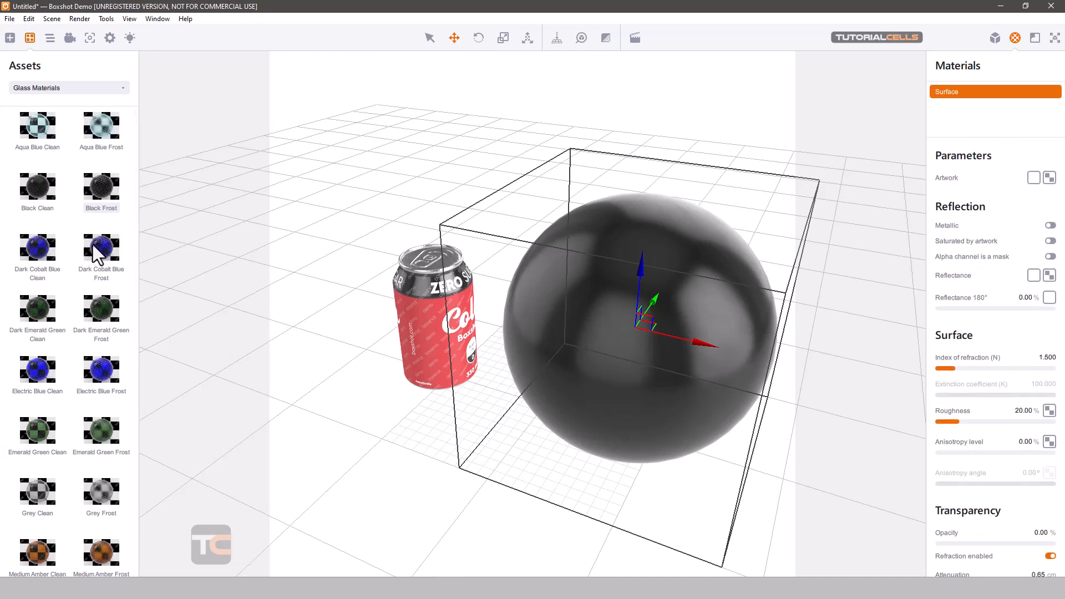
# - Apply the Aqua Blue Clean glass material to the sphere and raise its index of refraction to about 1.729
pyautogui.moveTo(37, 126); pyautogui.dragTo(570, 319)
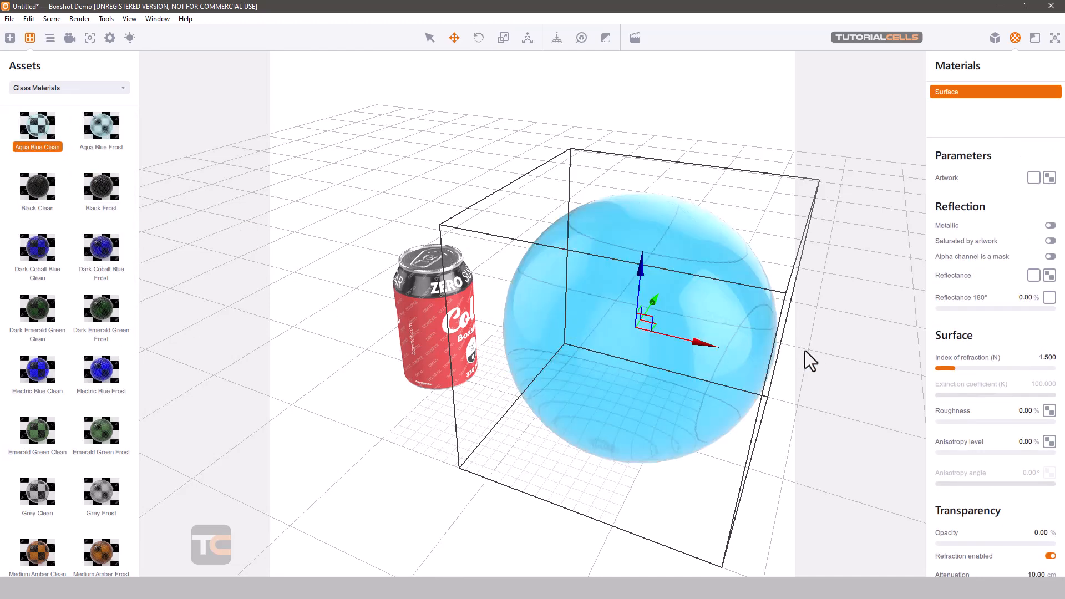
pyautogui.moveTo(804, 350); pyautogui.dragTo(722, 335)
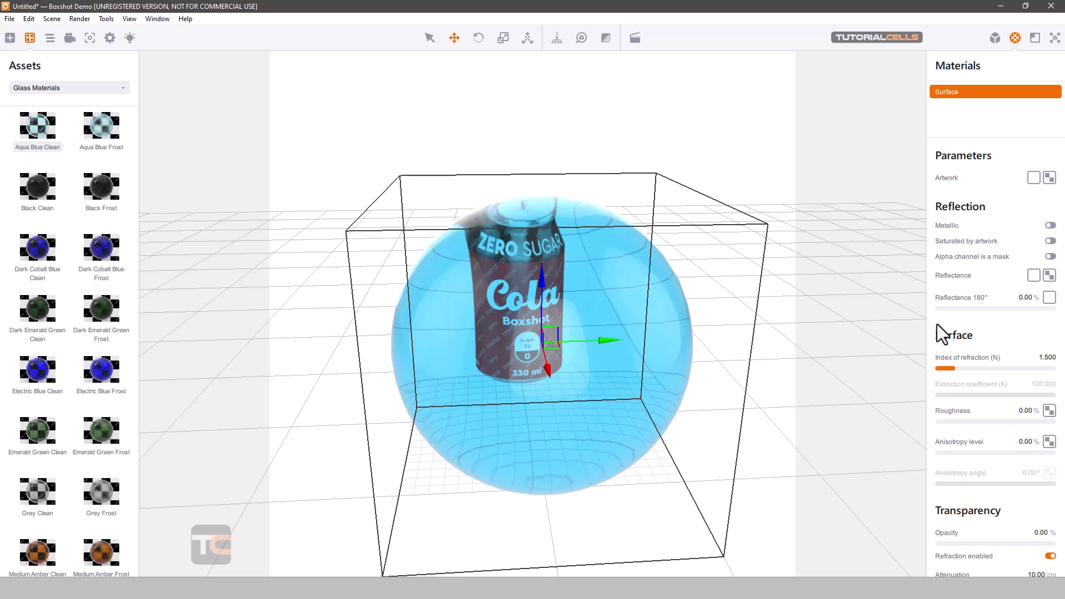
pyautogui.moveTo(970, 369)
pyautogui.mouseDown()
pyautogui.moveTo(978, 371)
pyautogui.moveTo(949, 363)
pyautogui.moveTo(966, 365)
pyautogui.mouseUp()
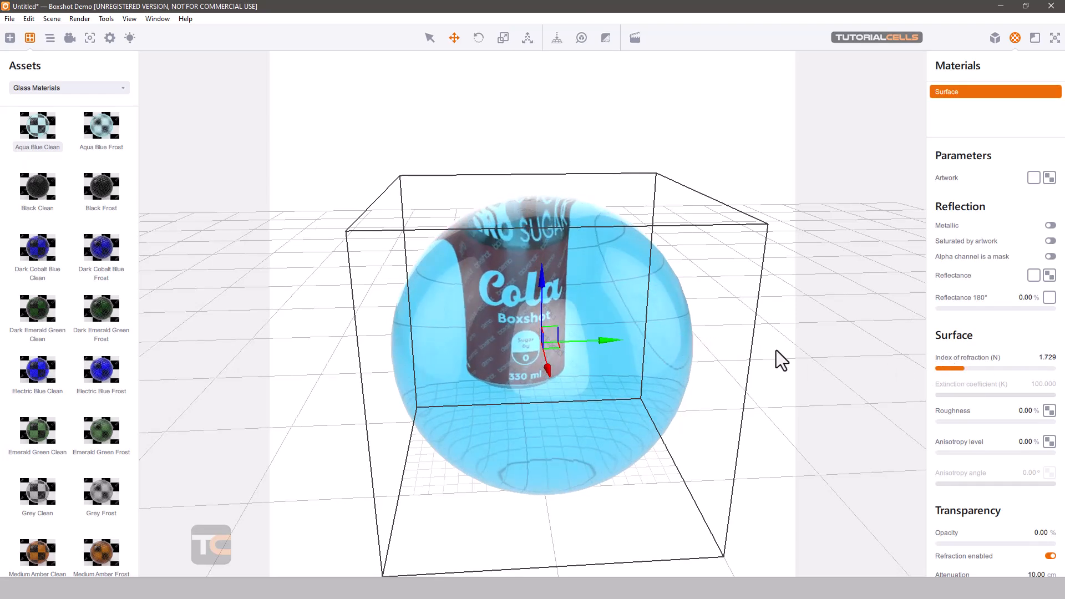
pyautogui.moveTo(777, 351); pyautogui.dragTo(653, 422)
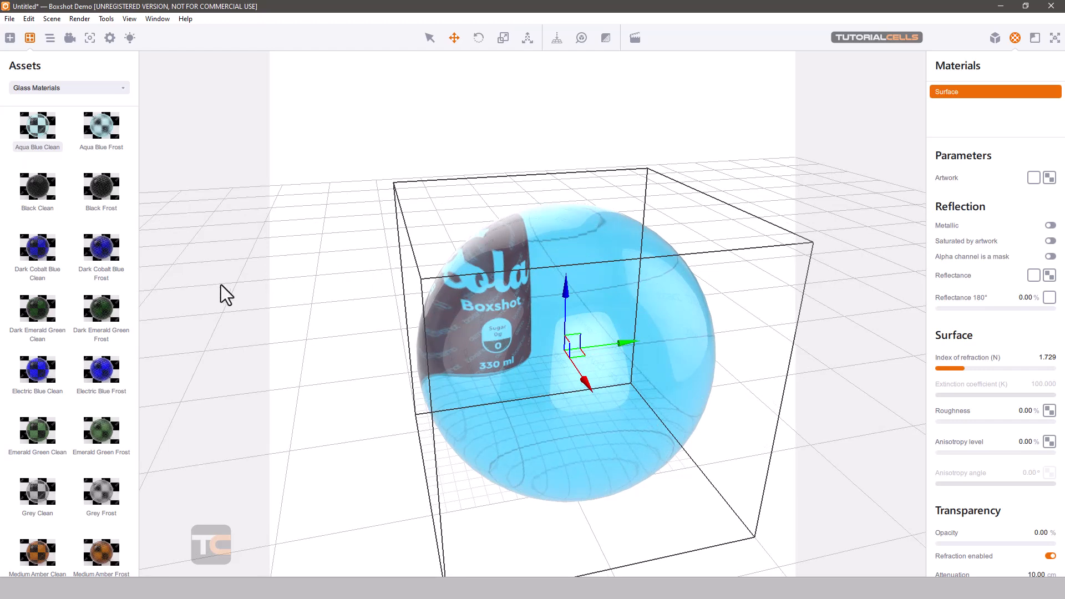
# - Apply the Grey Frost glass material to the sphere and check its roughness level map options
pyautogui.scroll(-5, 50, 388)
pyautogui.moveTo(100, 338); pyautogui.dragTo(518, 372)
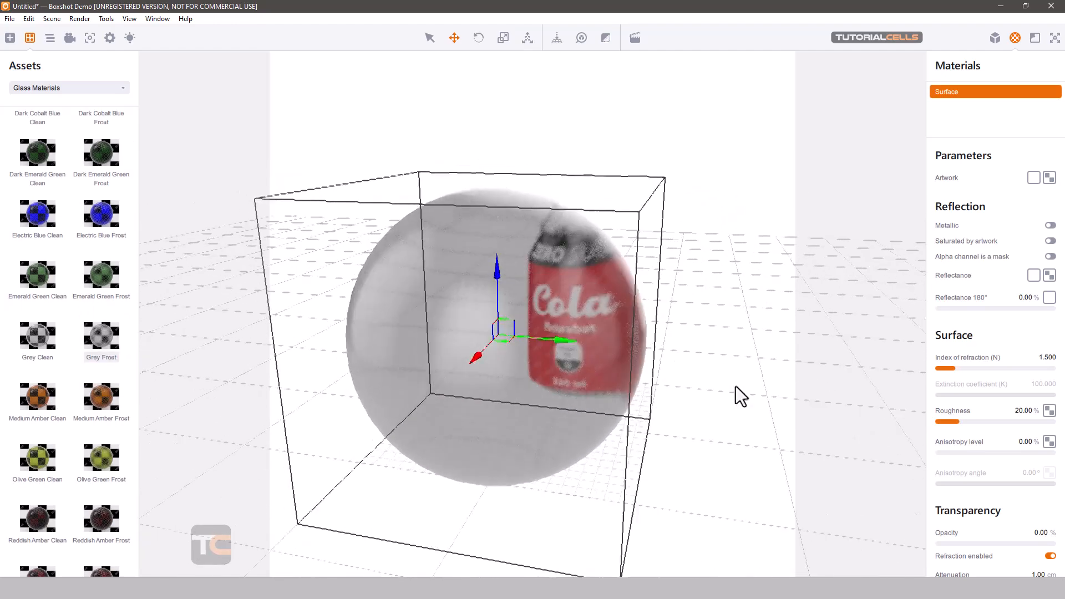
pyautogui.scroll(-1, 1009, 413)
pyautogui.scroll(-2, 996, 420)
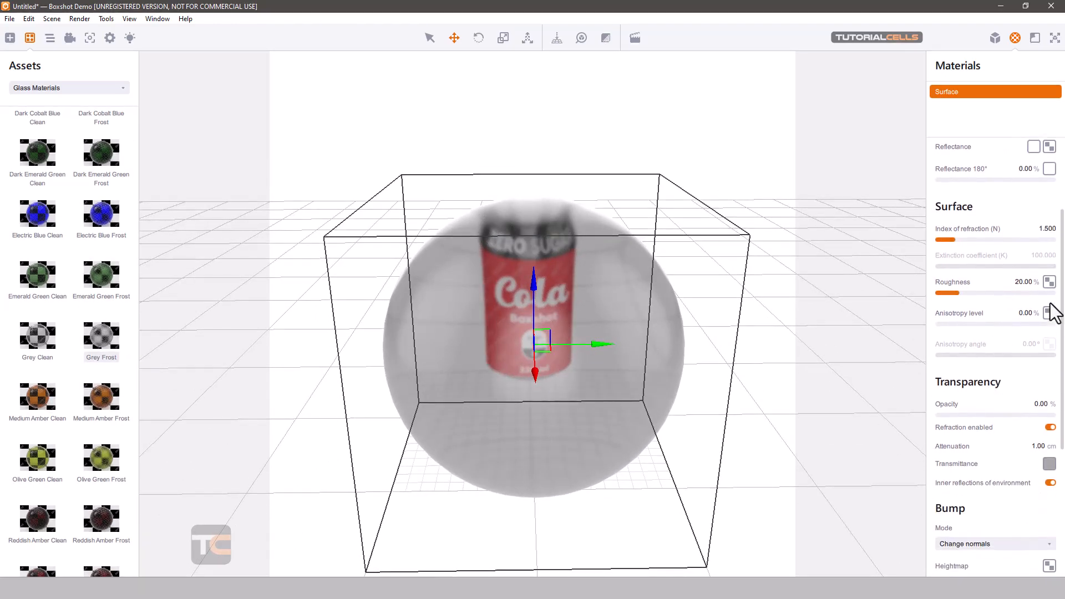
pyautogui.click(1050, 282)
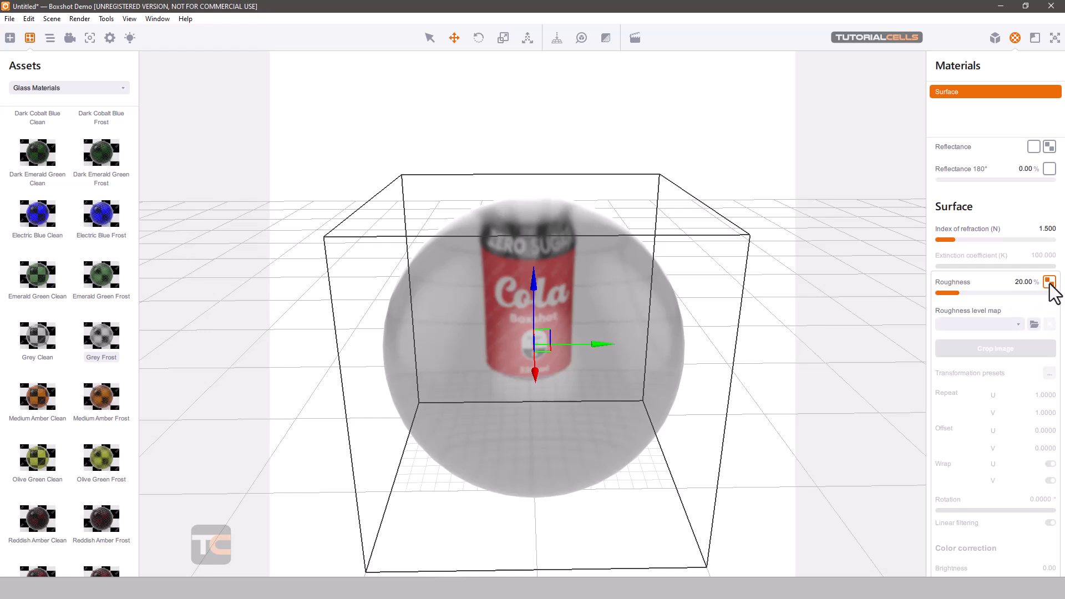
pyautogui.click(1049, 282)
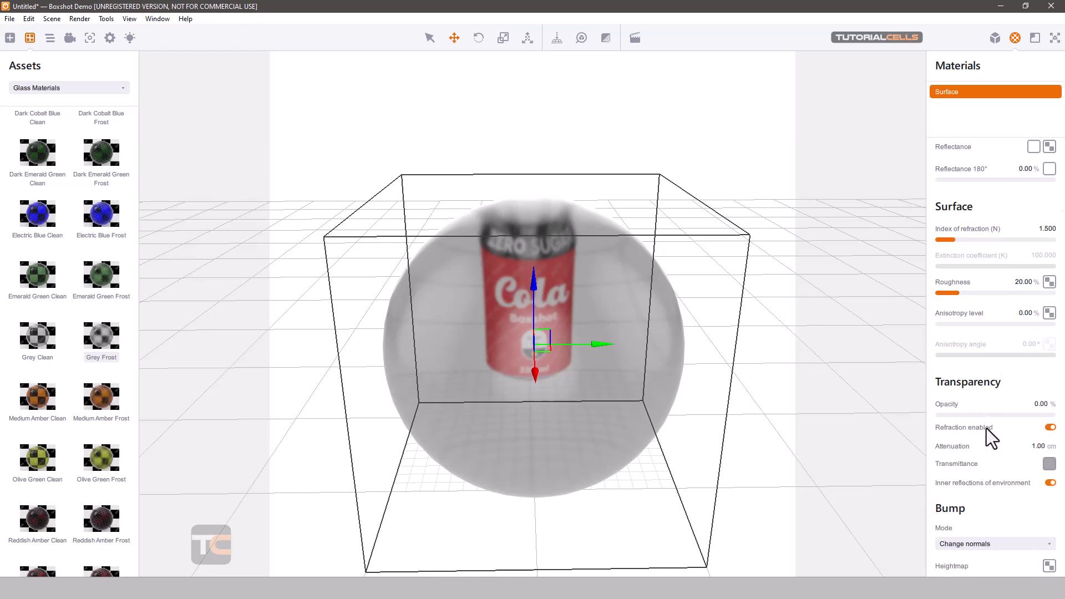
# - Apply the Burgundy Matte material from the Paint Materials assets to the sphere
pyautogui.moveTo(561, 355); pyautogui.dragTo(747, 399)
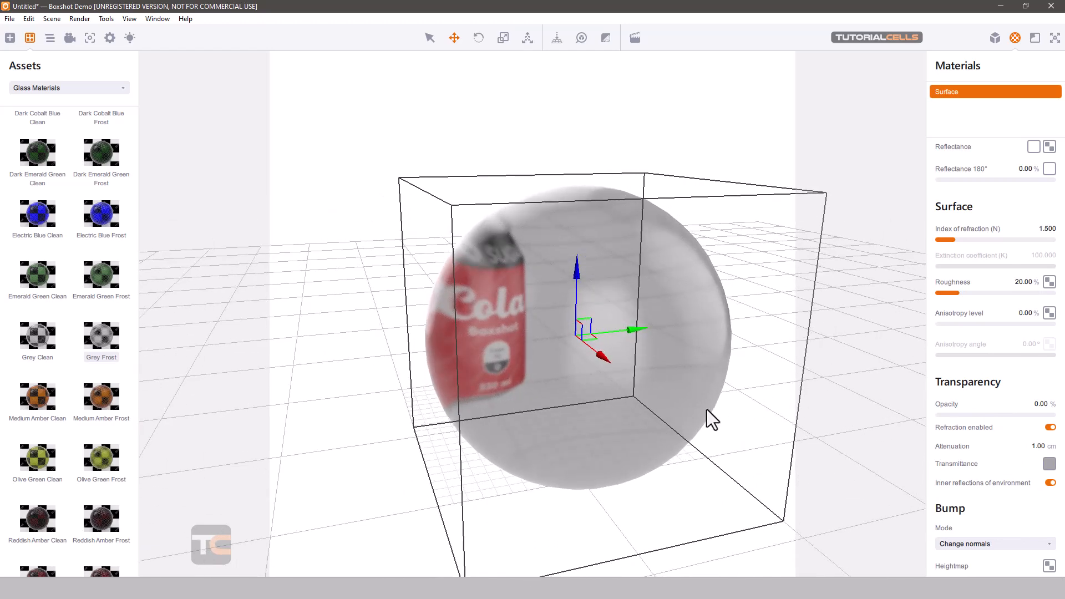
pyautogui.scroll(-4, 49, 384)
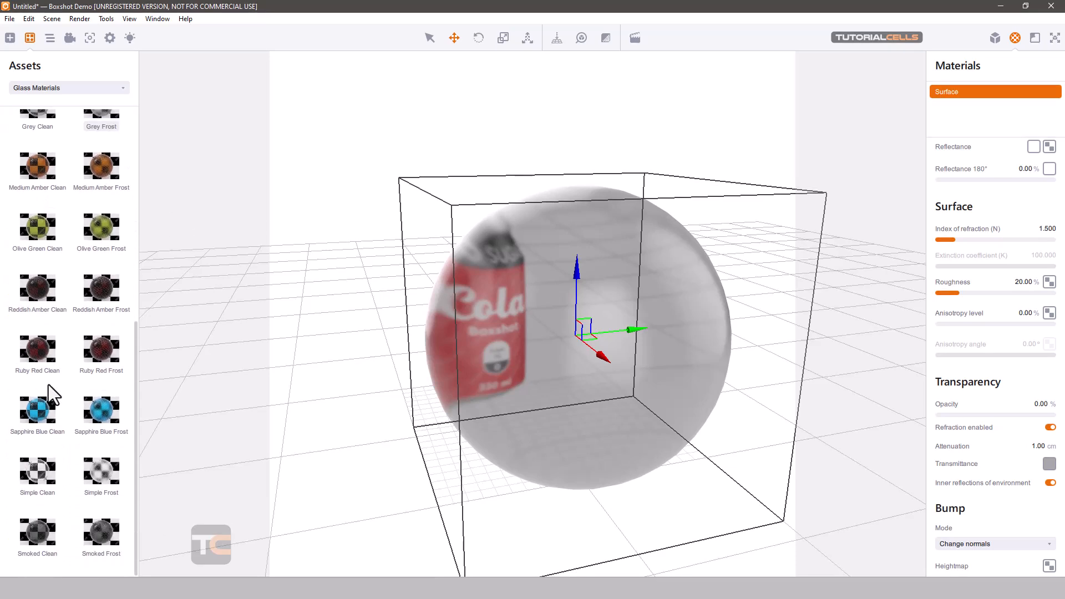
pyautogui.scroll(7, 105, 433)
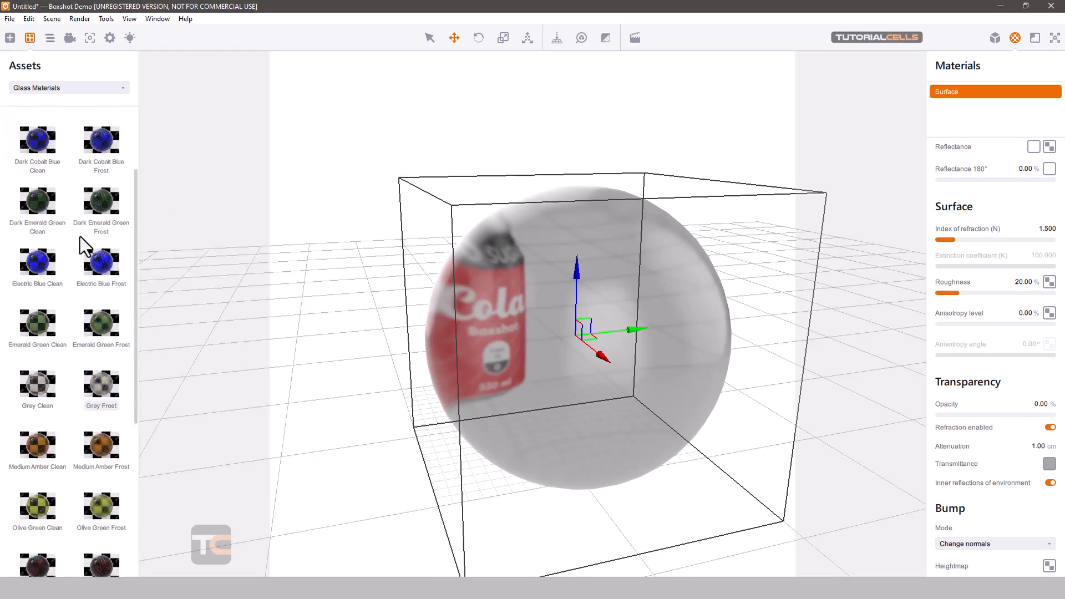
pyautogui.click(55, 87)
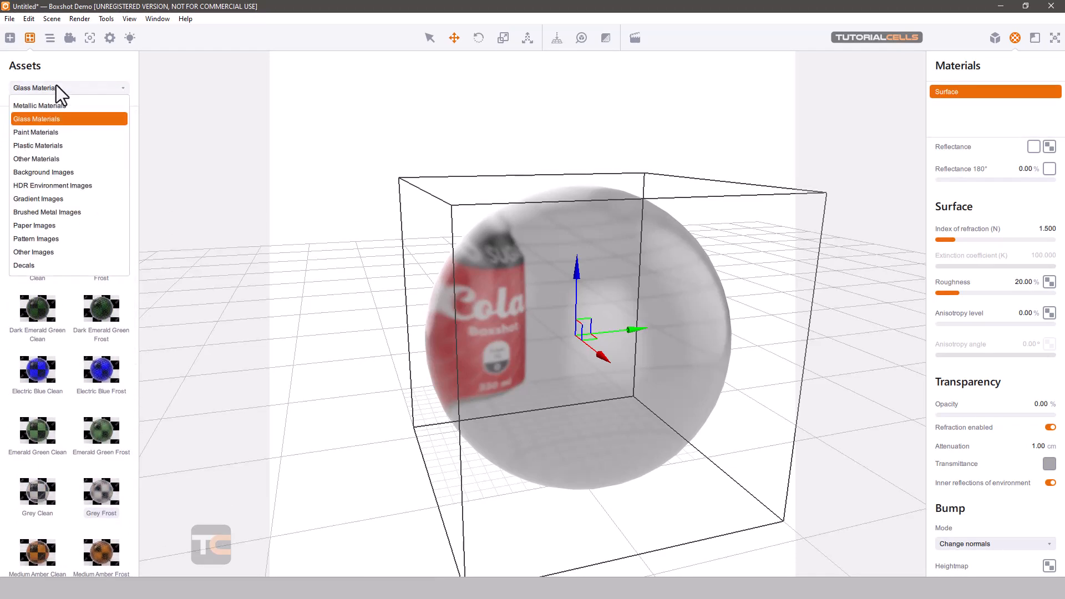
pyautogui.click(64, 132)
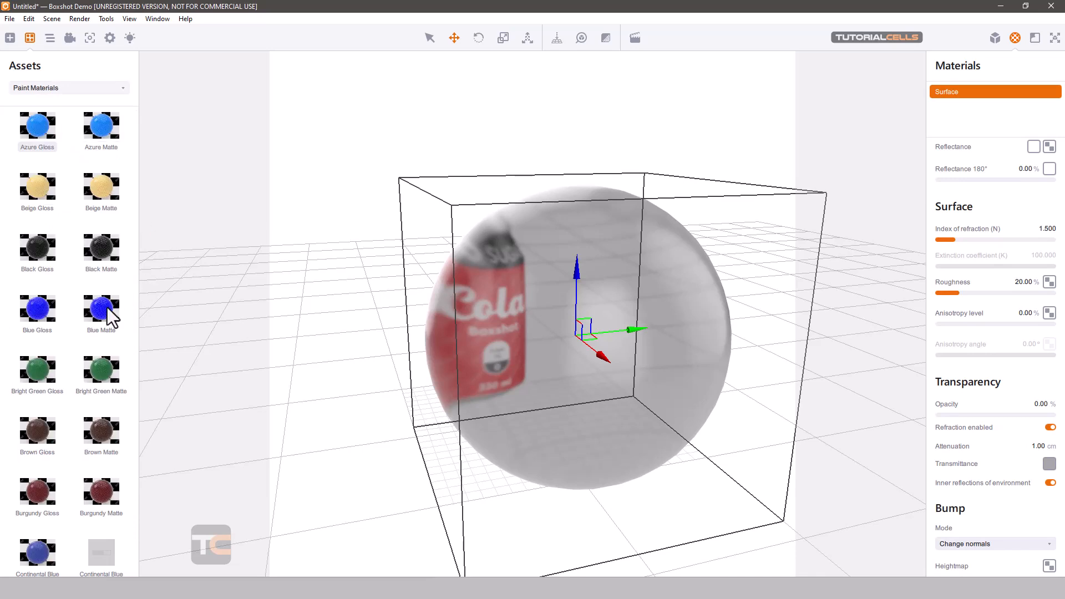
pyautogui.moveTo(101, 498); pyautogui.dragTo(562, 345)
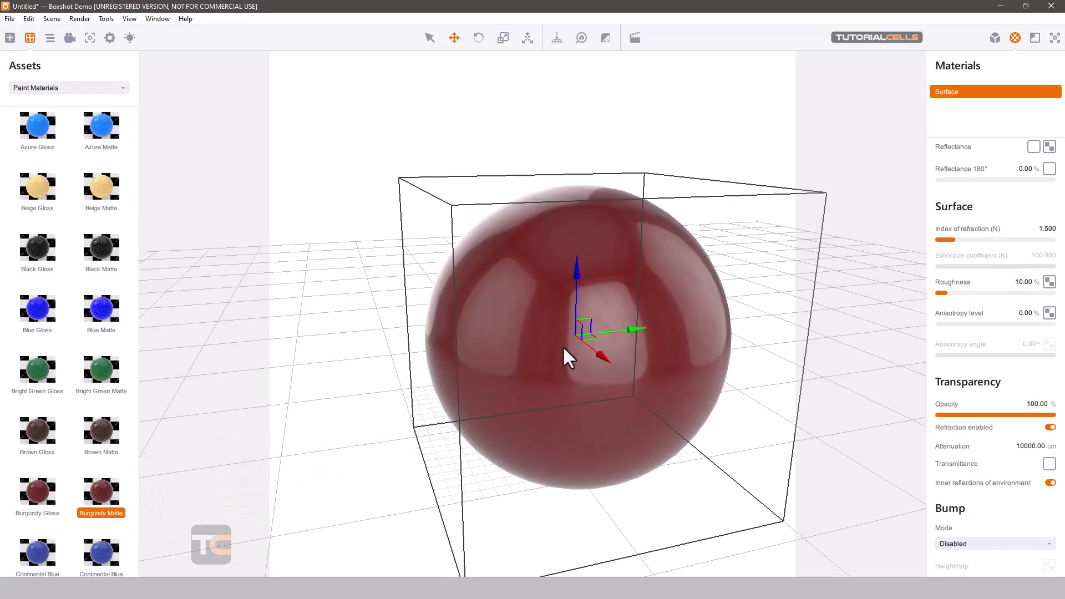
pyautogui.moveTo(750, 252); pyautogui.dragTo(715, 259)
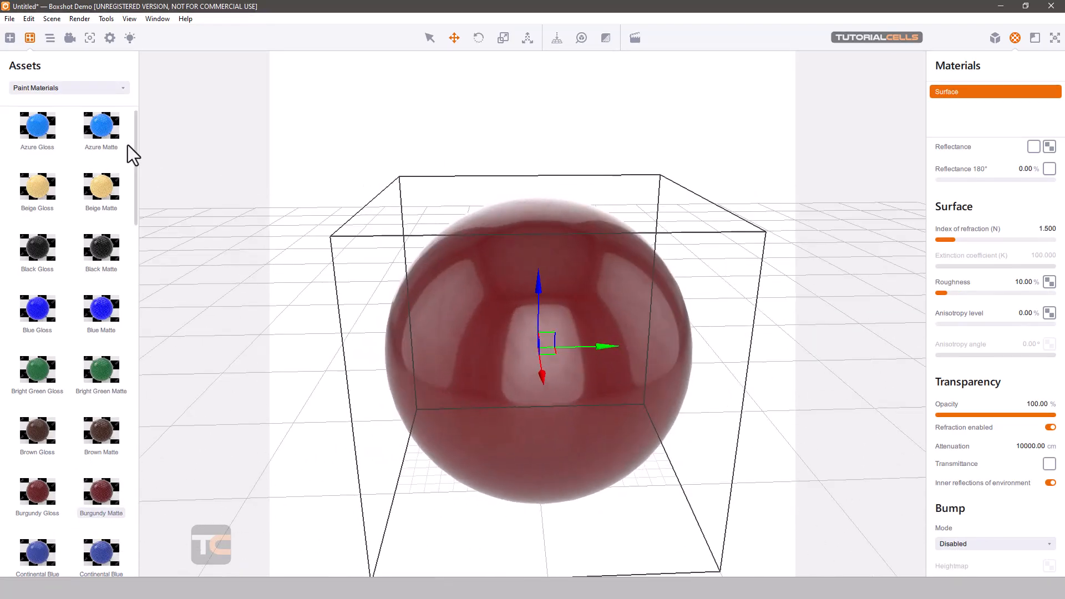
# - Apply the Azure Translucent material from the Plastic Materials assets to the sphere and view it from another angle
pyautogui.click(91, 87)
pyautogui.click(71, 145)
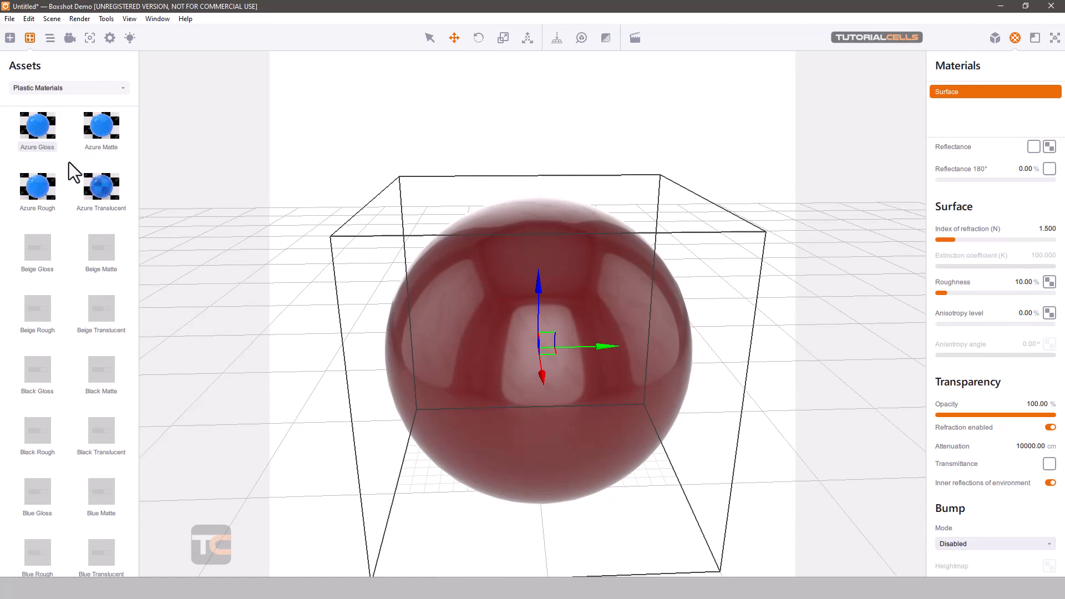
pyautogui.moveTo(99, 194); pyautogui.dragTo(553, 350)
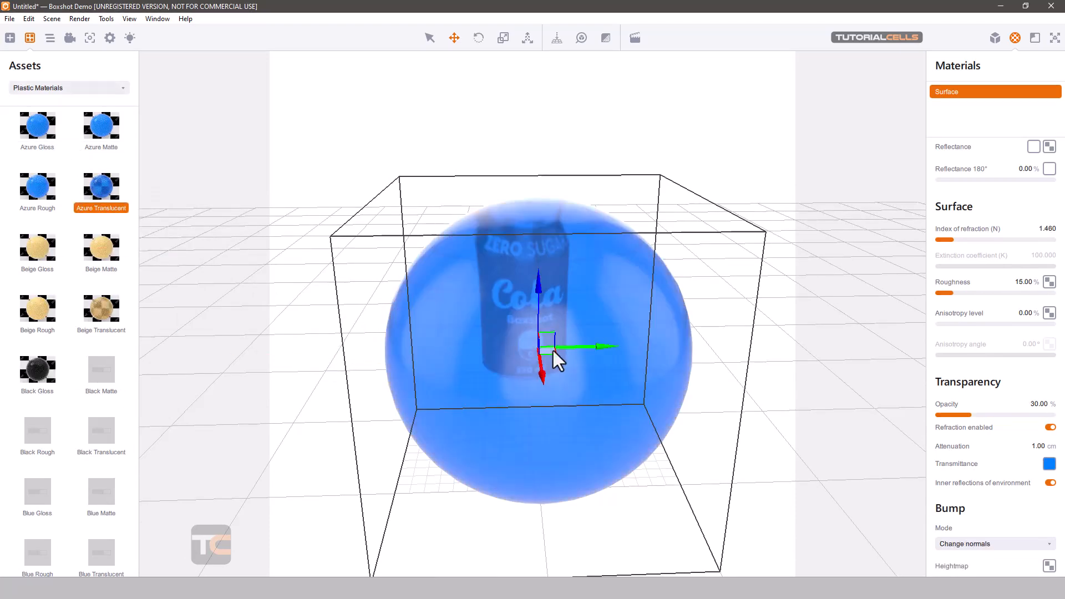
pyautogui.moveTo(724, 298); pyautogui.dragTo(690, 294)
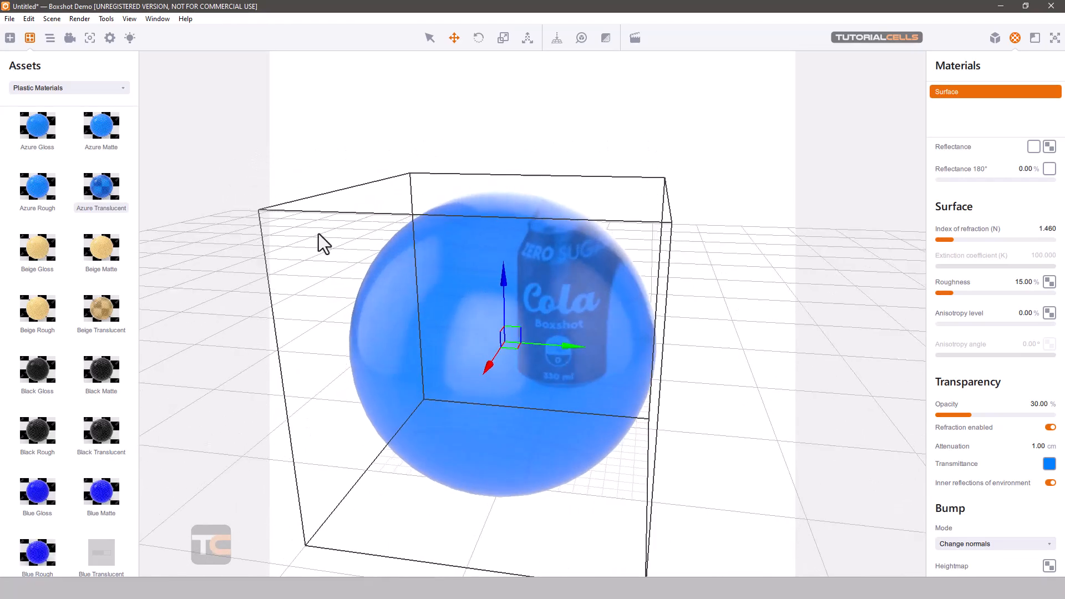
# - Apply the Soap Bubble material from the Other Materials assets to the sphere
pyautogui.click(100, 90)
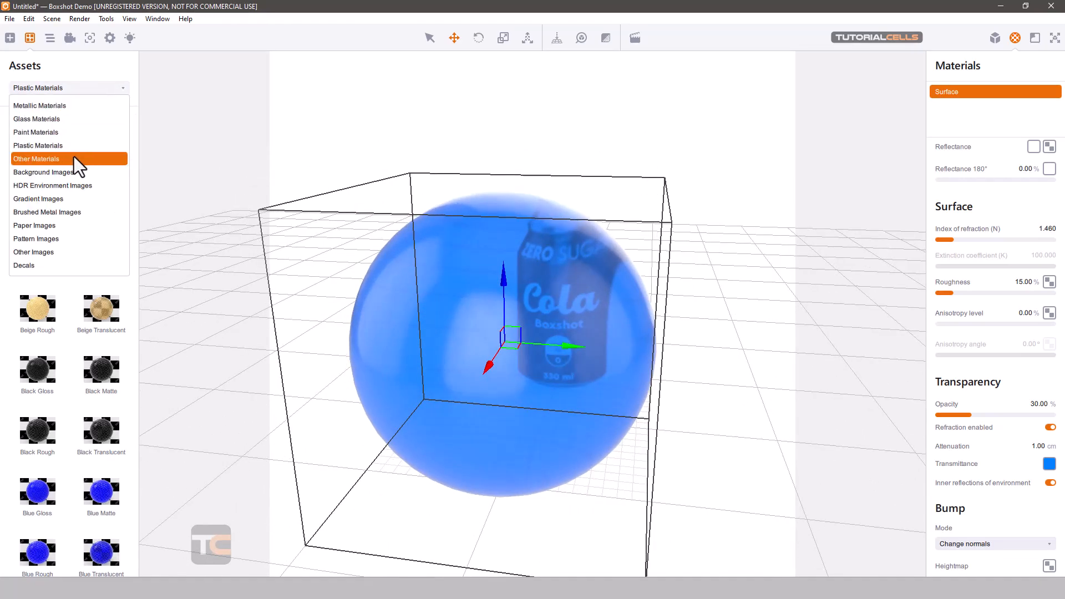
pyautogui.click(74, 157)
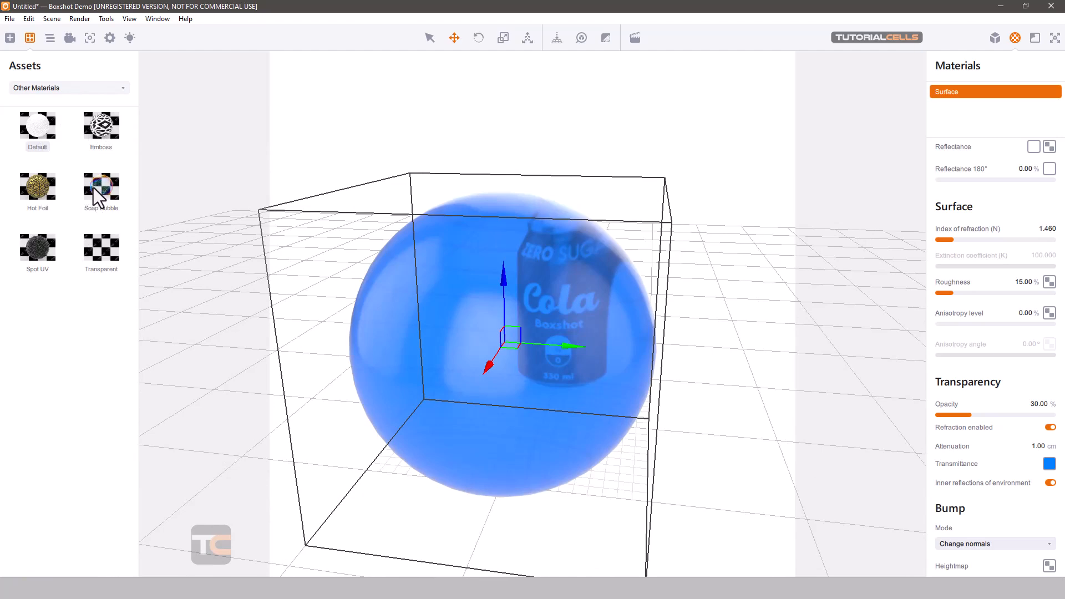
pyautogui.moveTo(95, 190); pyautogui.dragTo(118, 128)
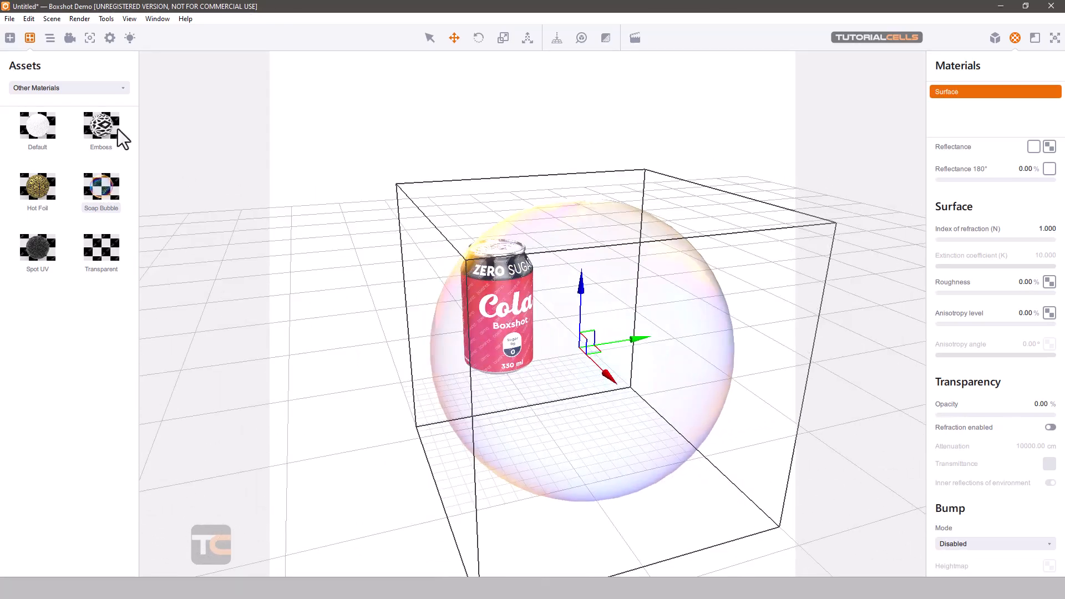
# - Browse the Gradient Images and Brushed Metal Images asset categories
pyautogui.click(82, 89)
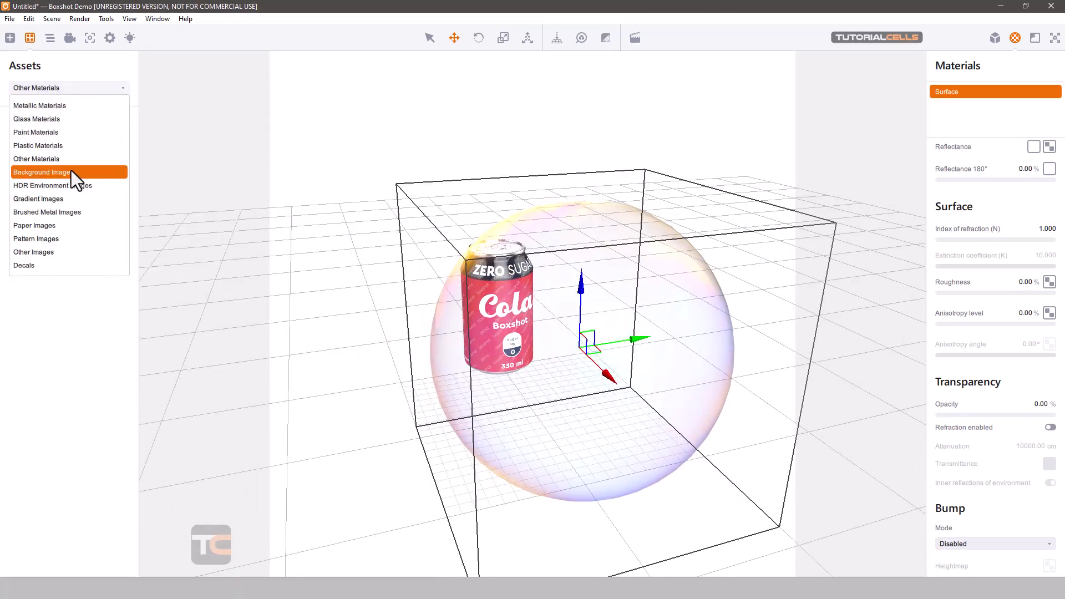
pyautogui.click(62, 198)
pyautogui.click(82, 90)
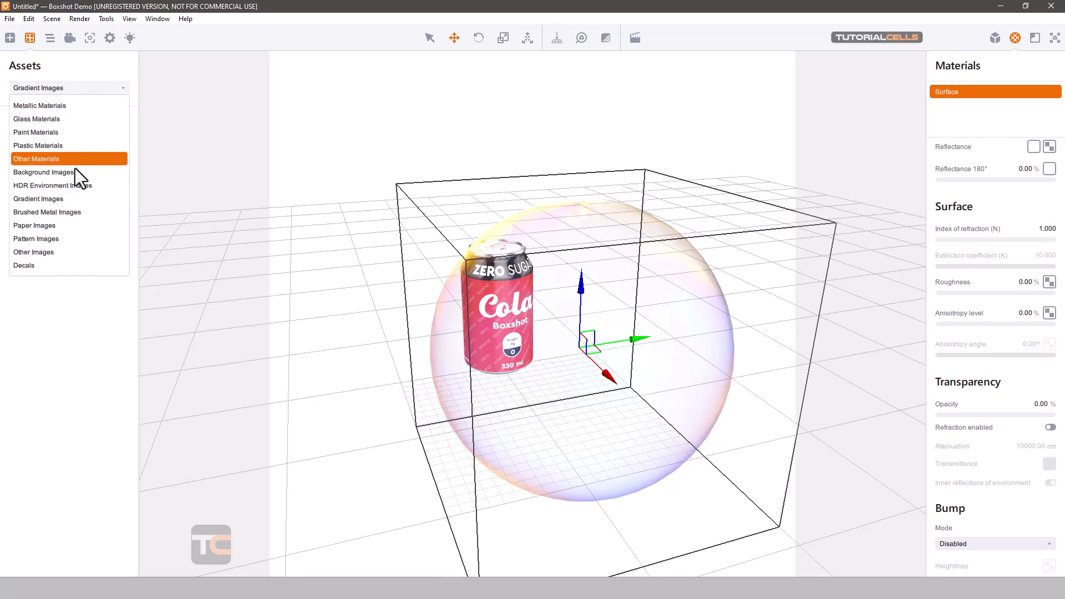
pyautogui.click(78, 213)
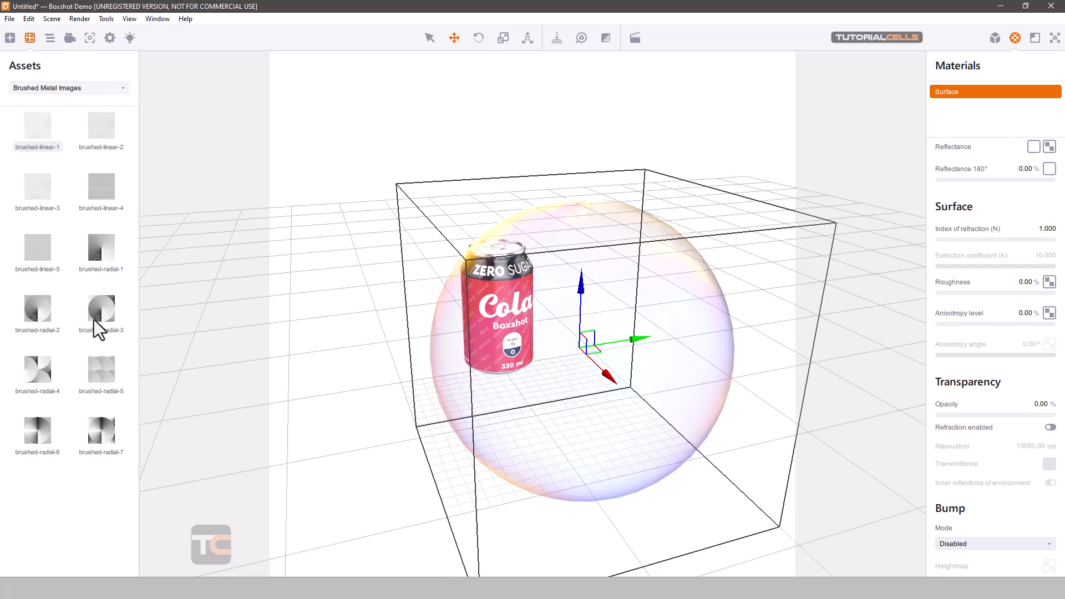
pyautogui.click(73, 92)
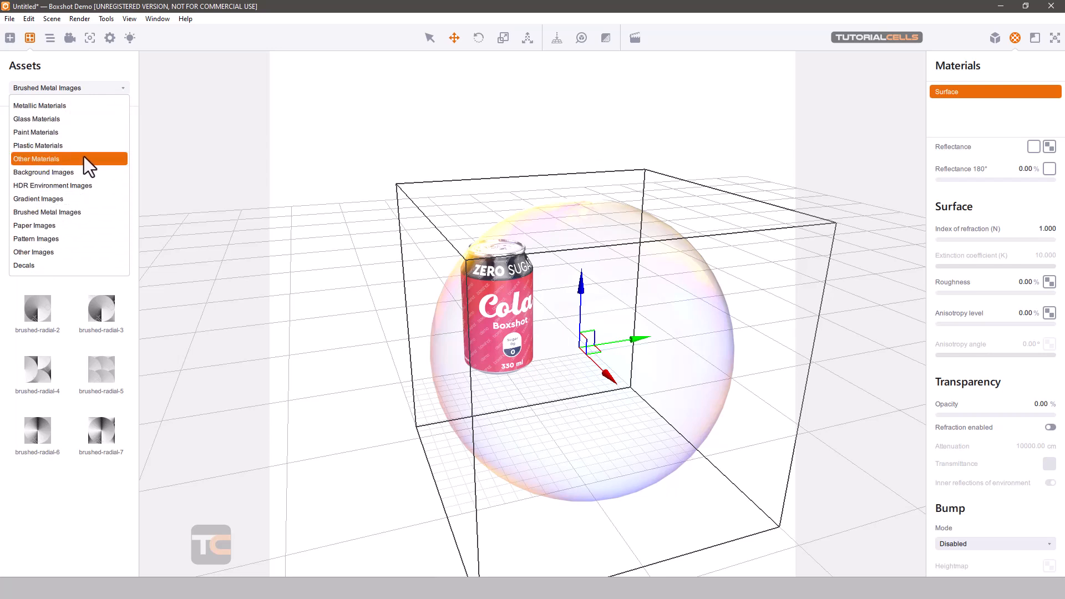
pyautogui.click(174, 218)
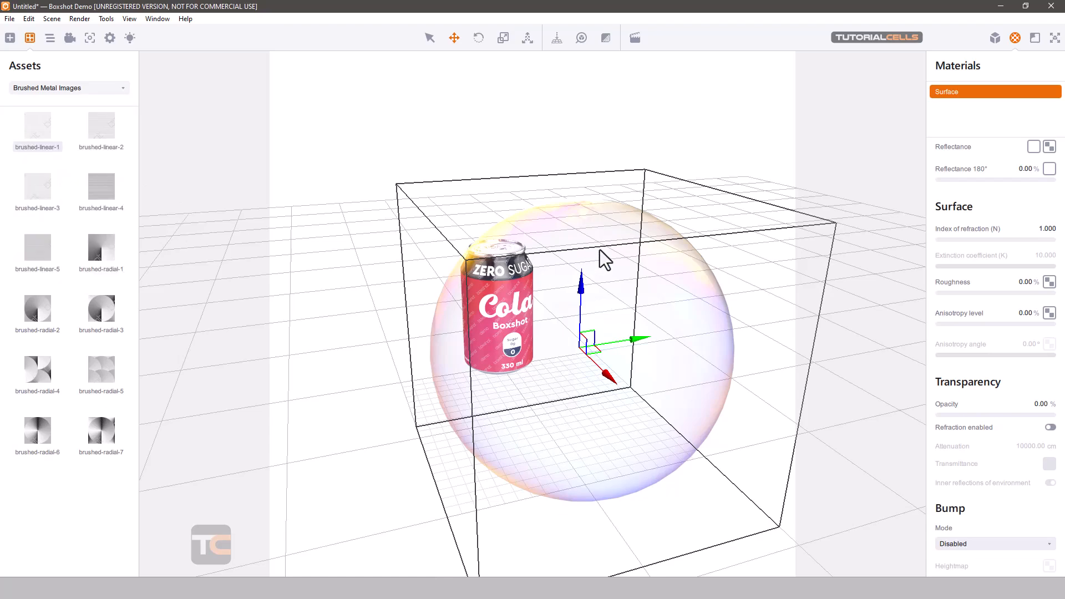
# - Examine the soap bubble sphere beside the can and review its transparency, bump and thin film interference settings
pyautogui.scroll(-1, 599, 252)
pyautogui.moveTo(437, 274); pyautogui.dragTo(813, 251, button='right')
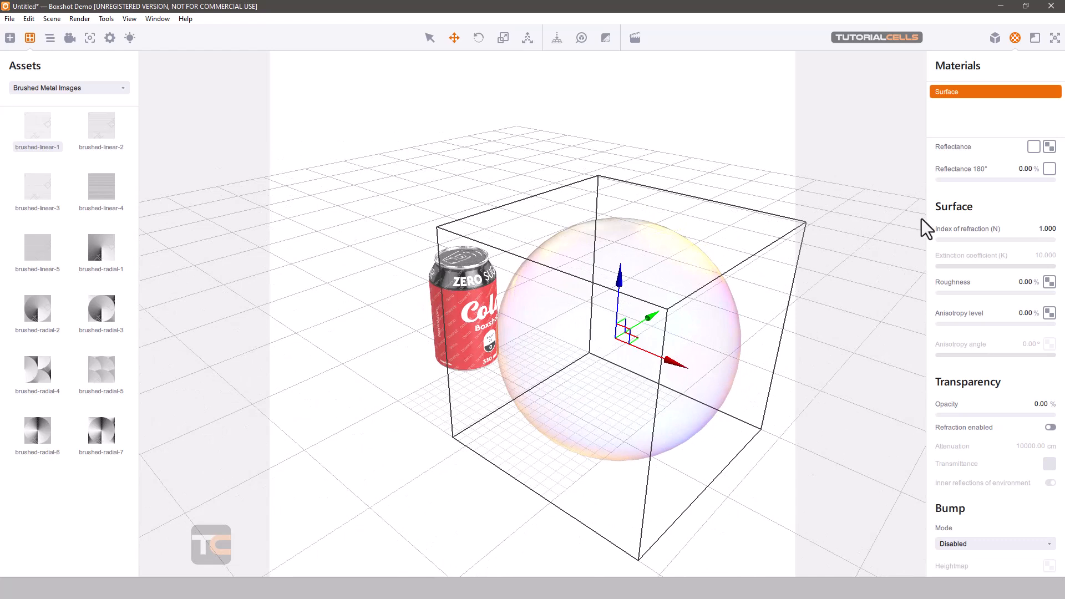
pyautogui.scroll(-5, 980, 322)
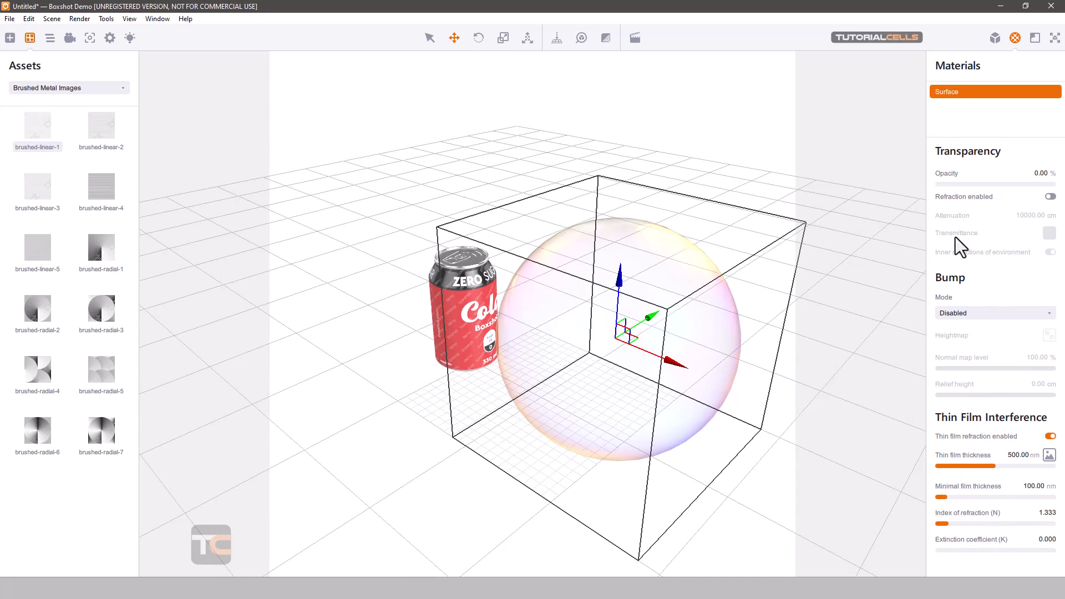
pyautogui.scroll(5, 957, 242)
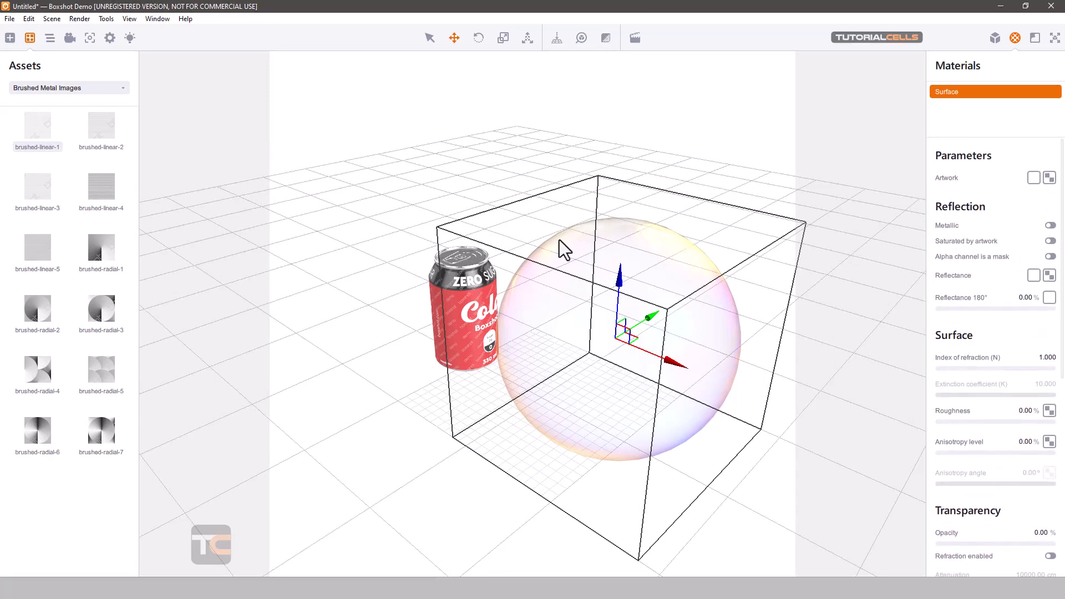